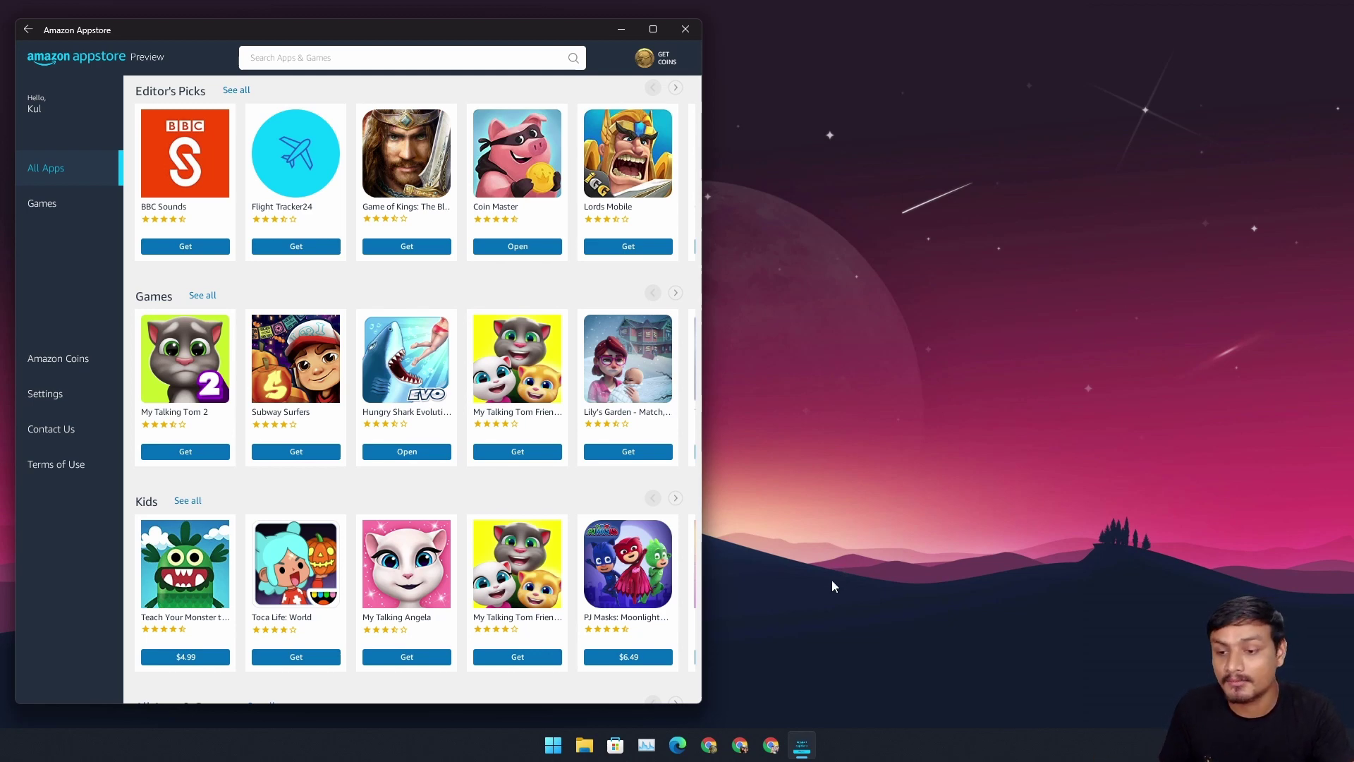
Check Windows Update and review the Windows Insider Program channel options, then close Settings.
click(552, 746)
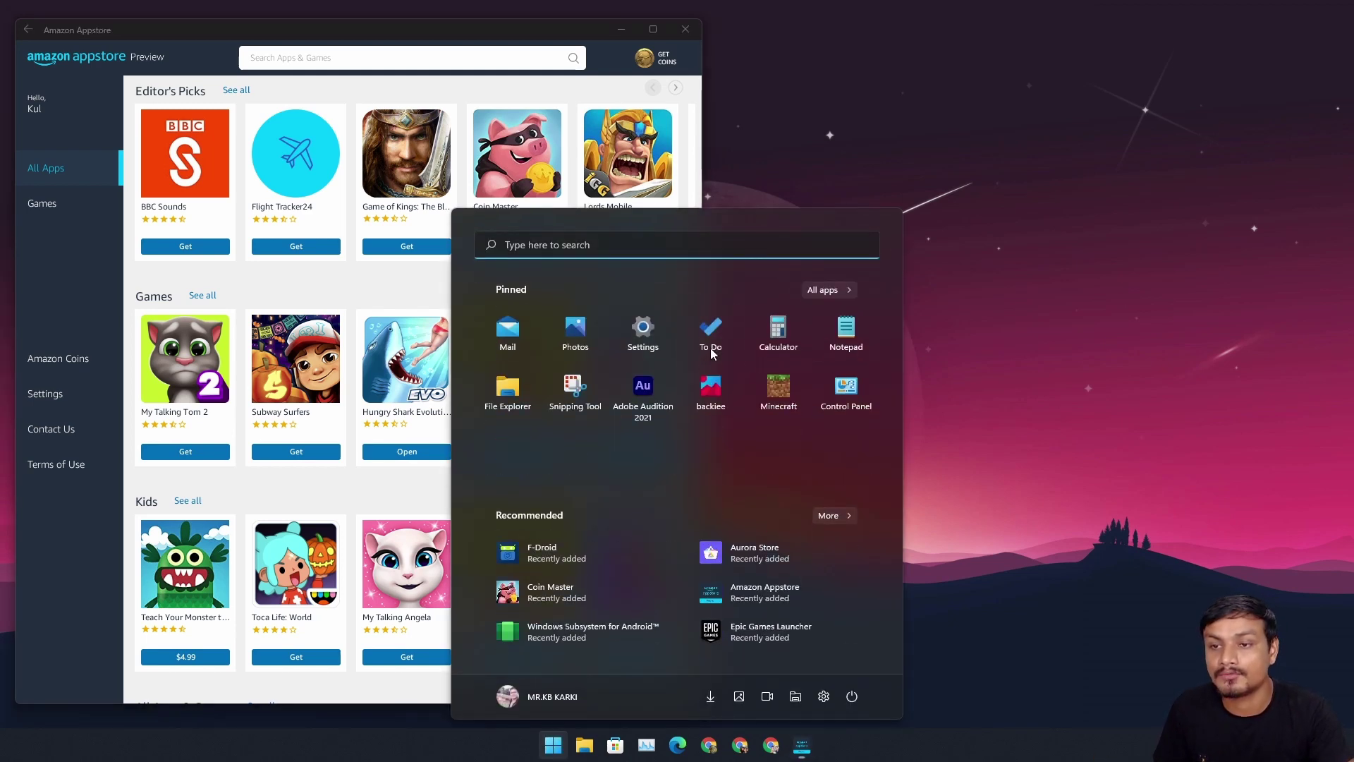
click(688, 251)
text(up)
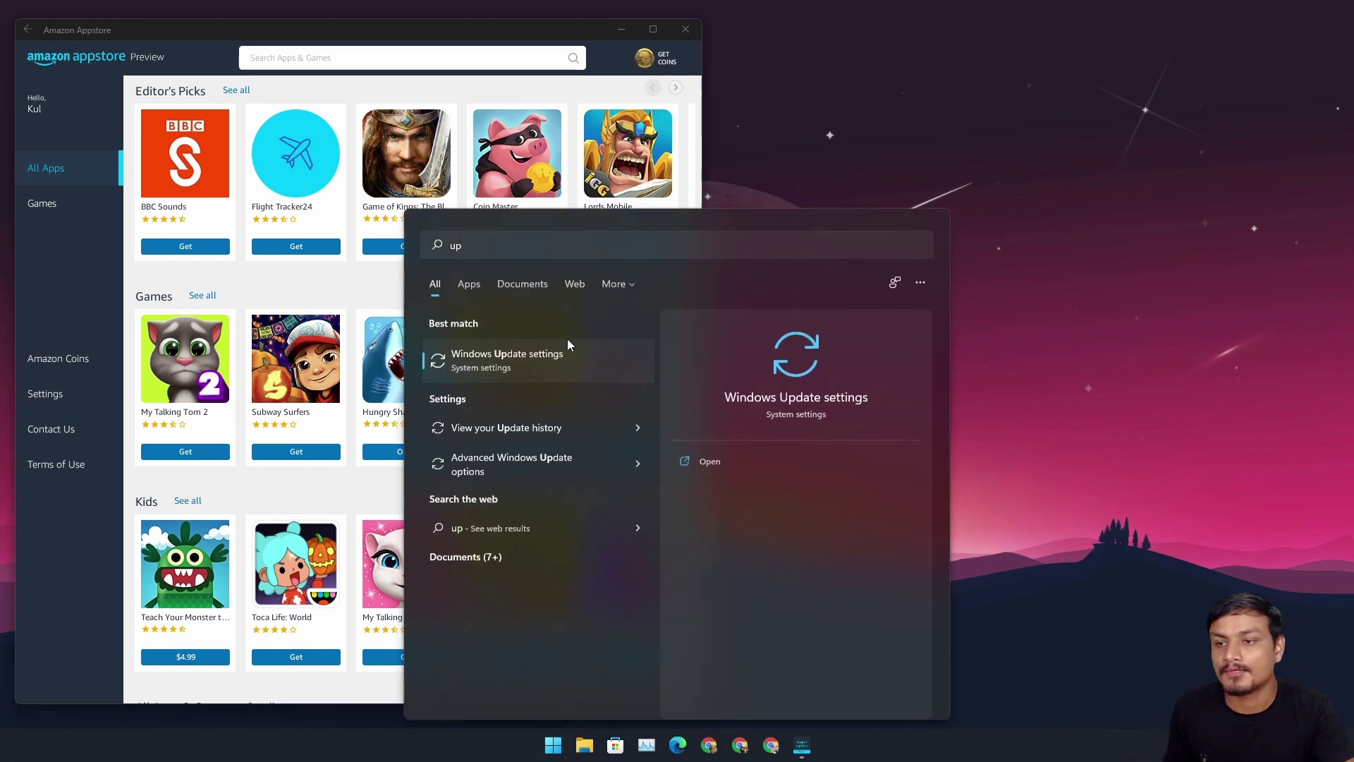
click(566, 341)
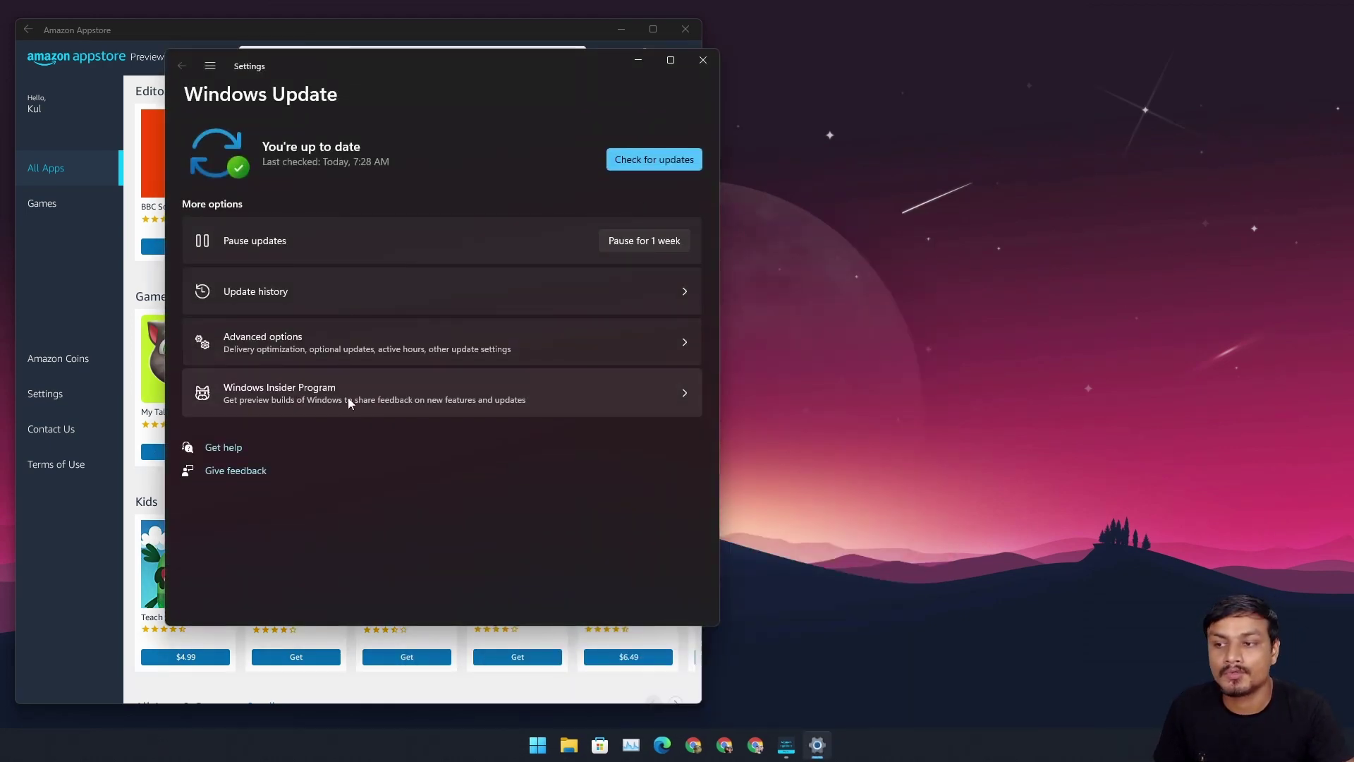
click(374, 395)
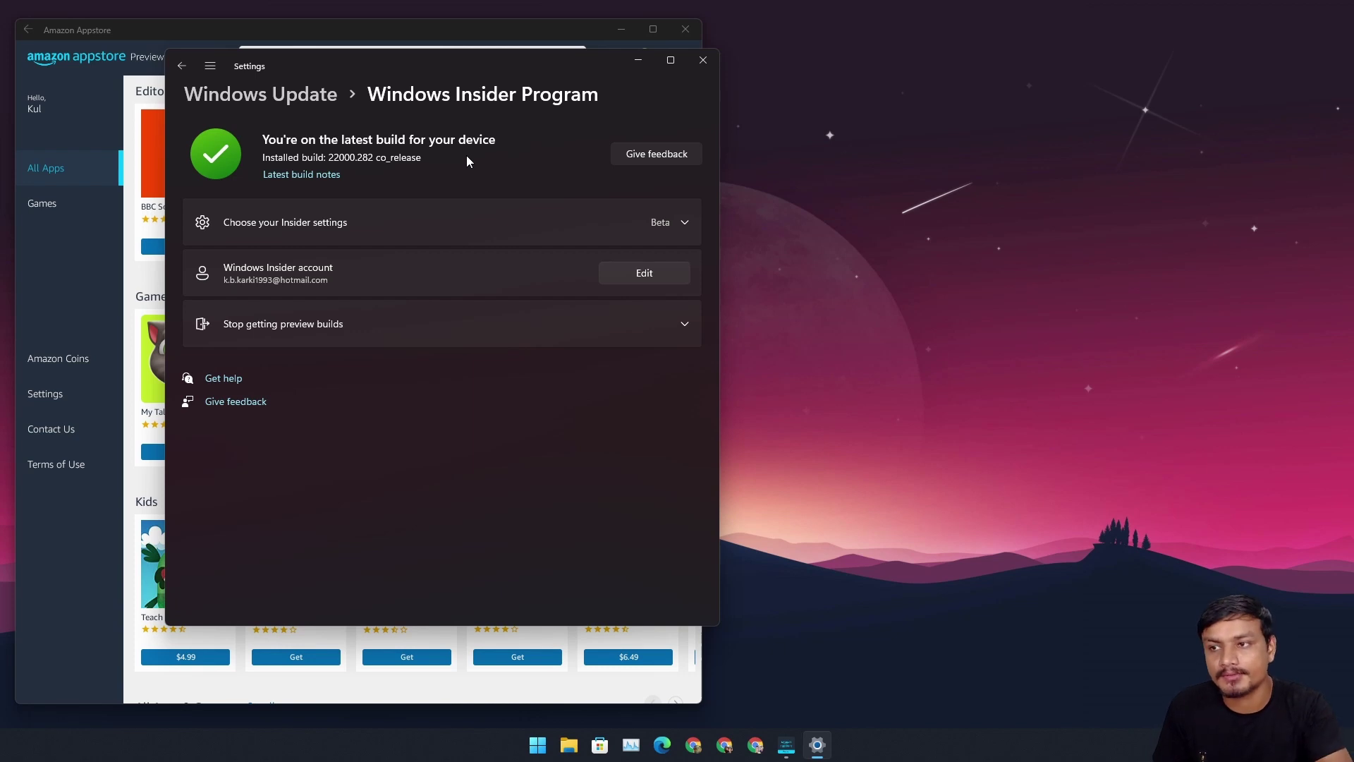
click(670, 222)
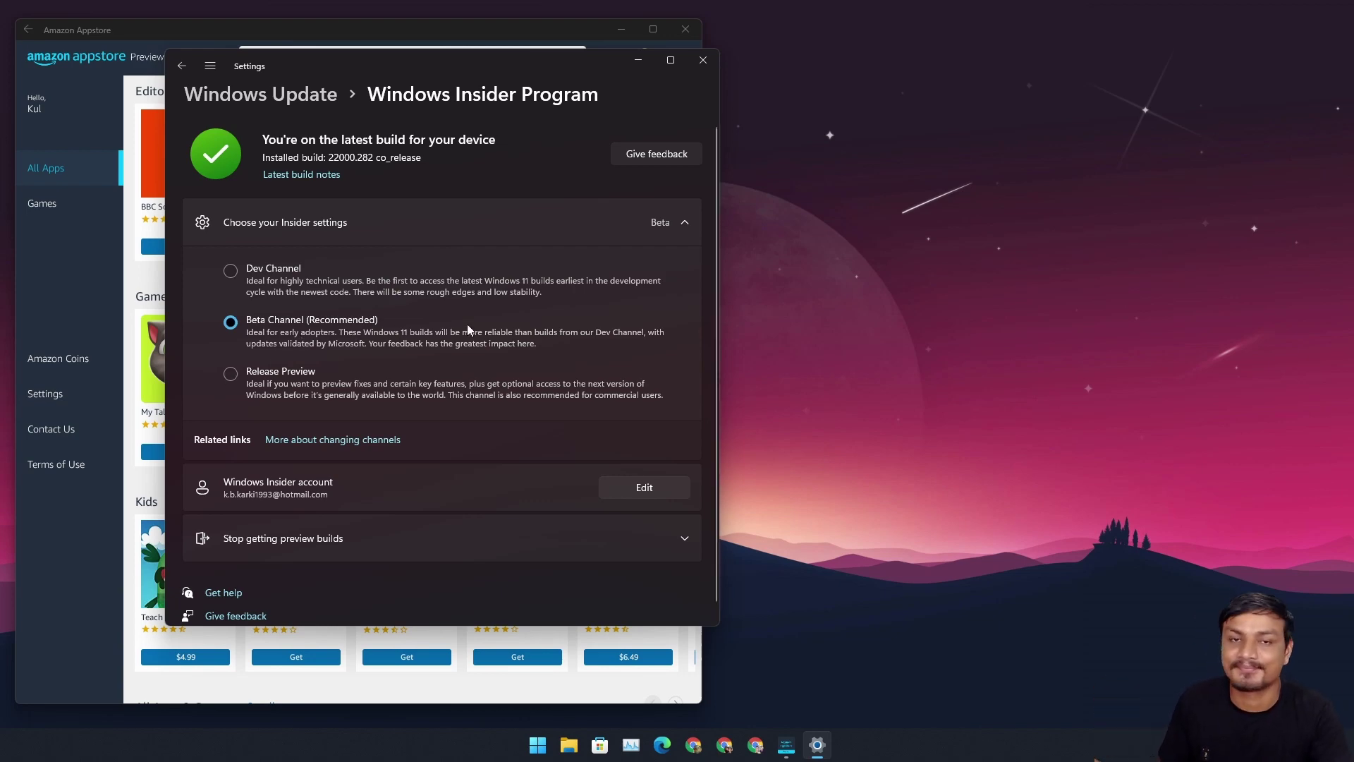
click(703, 61)
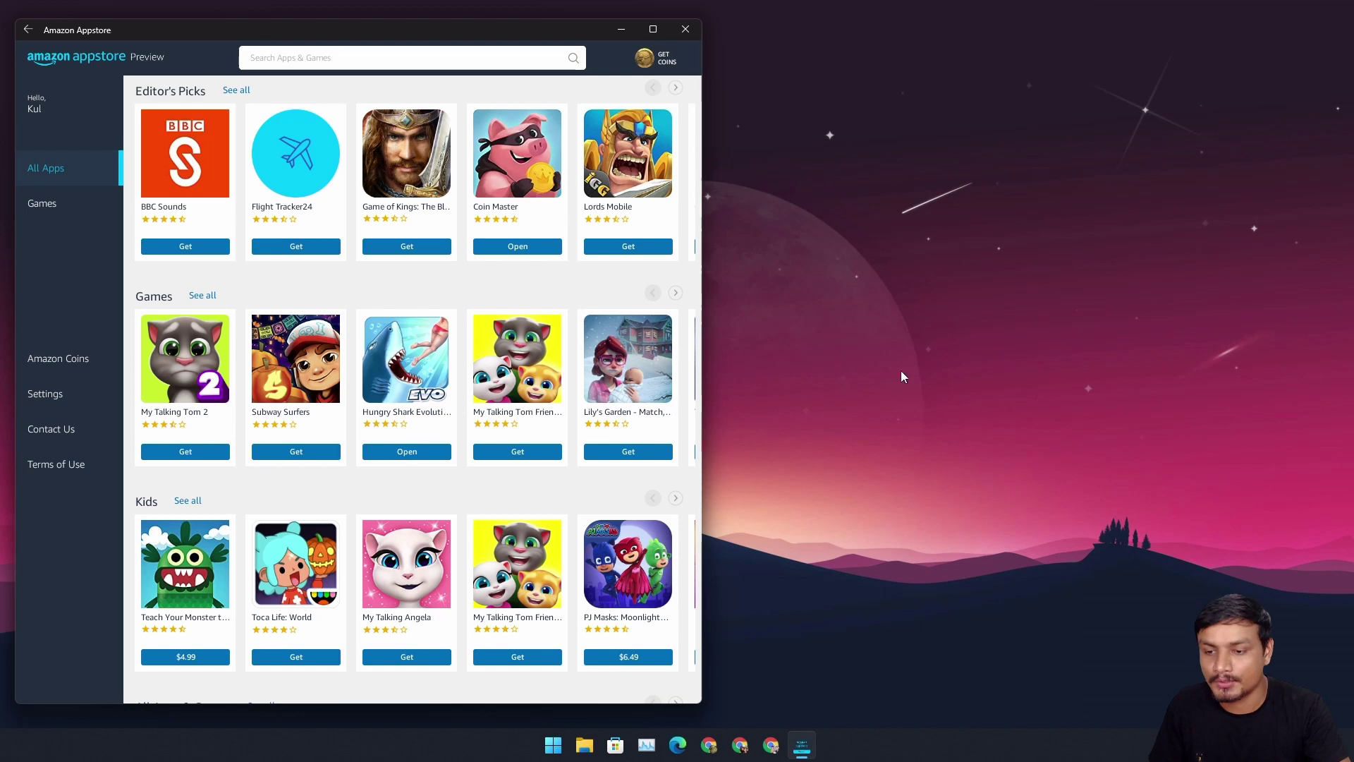
Search Start for 'reg' and review the Region settings page, then close Settings.
click(553, 744)
click(650, 246)
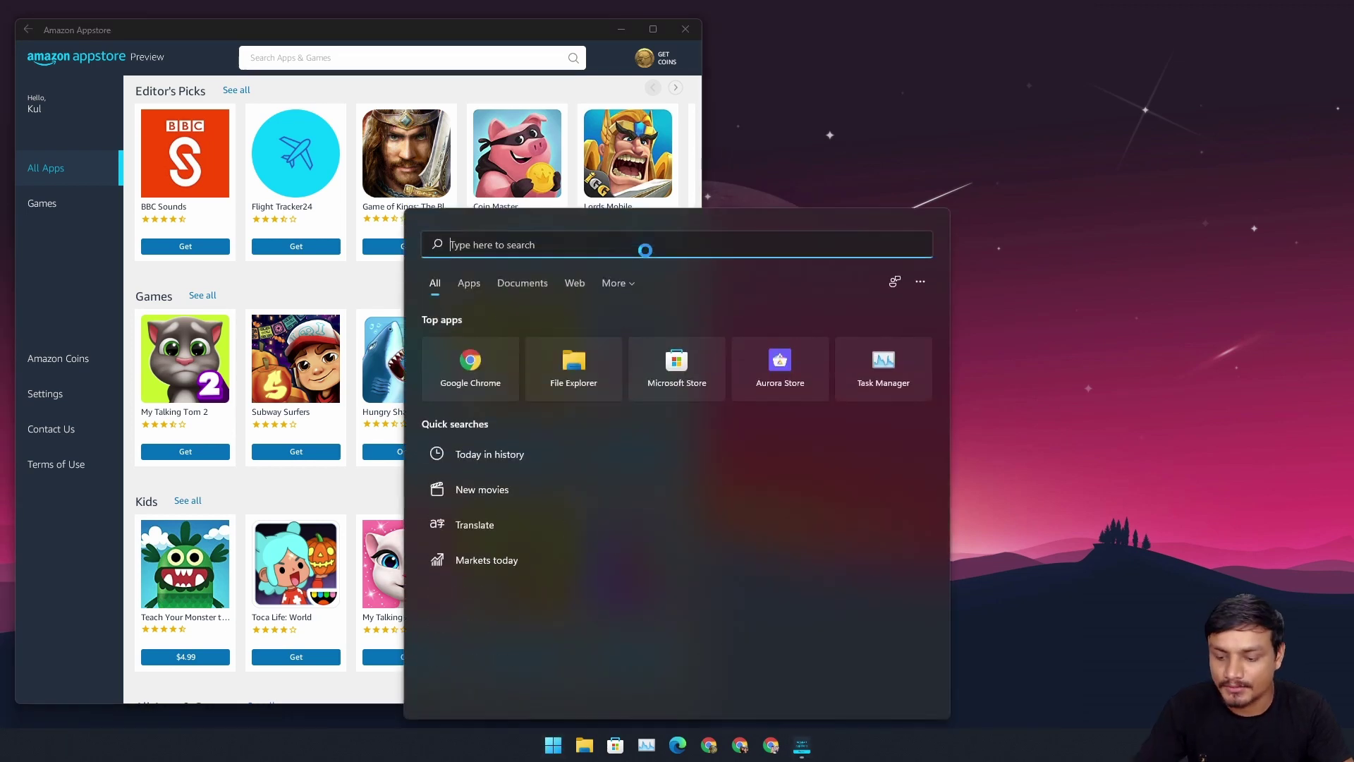
text(reg)
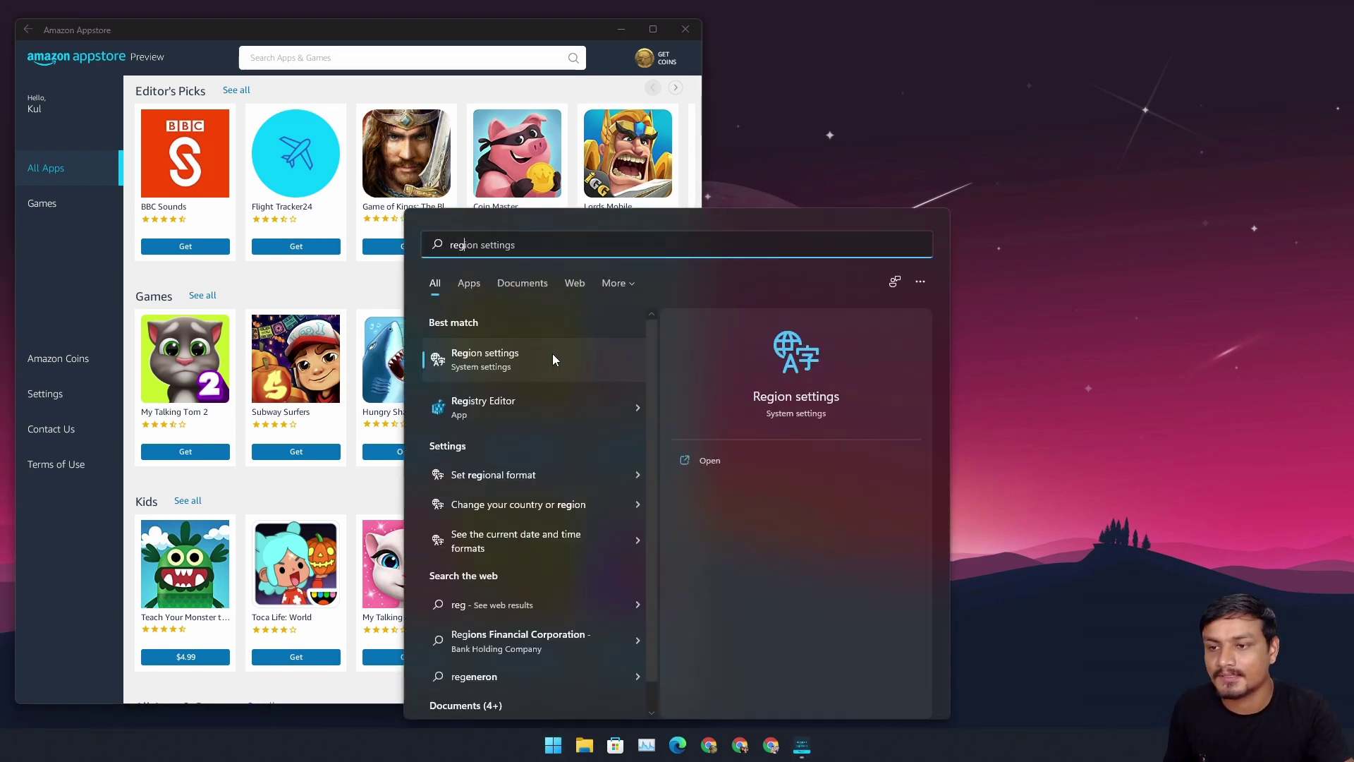
click(552, 353)
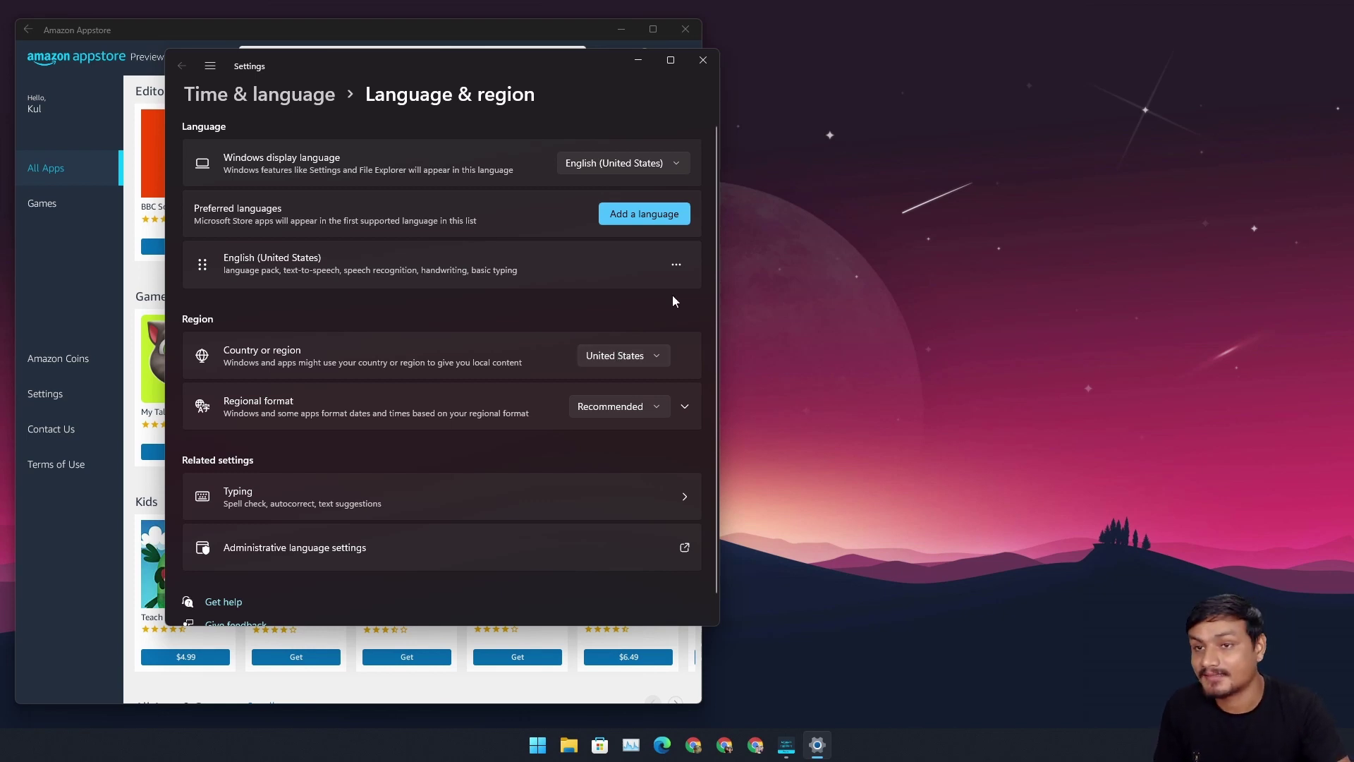
click(704, 62)
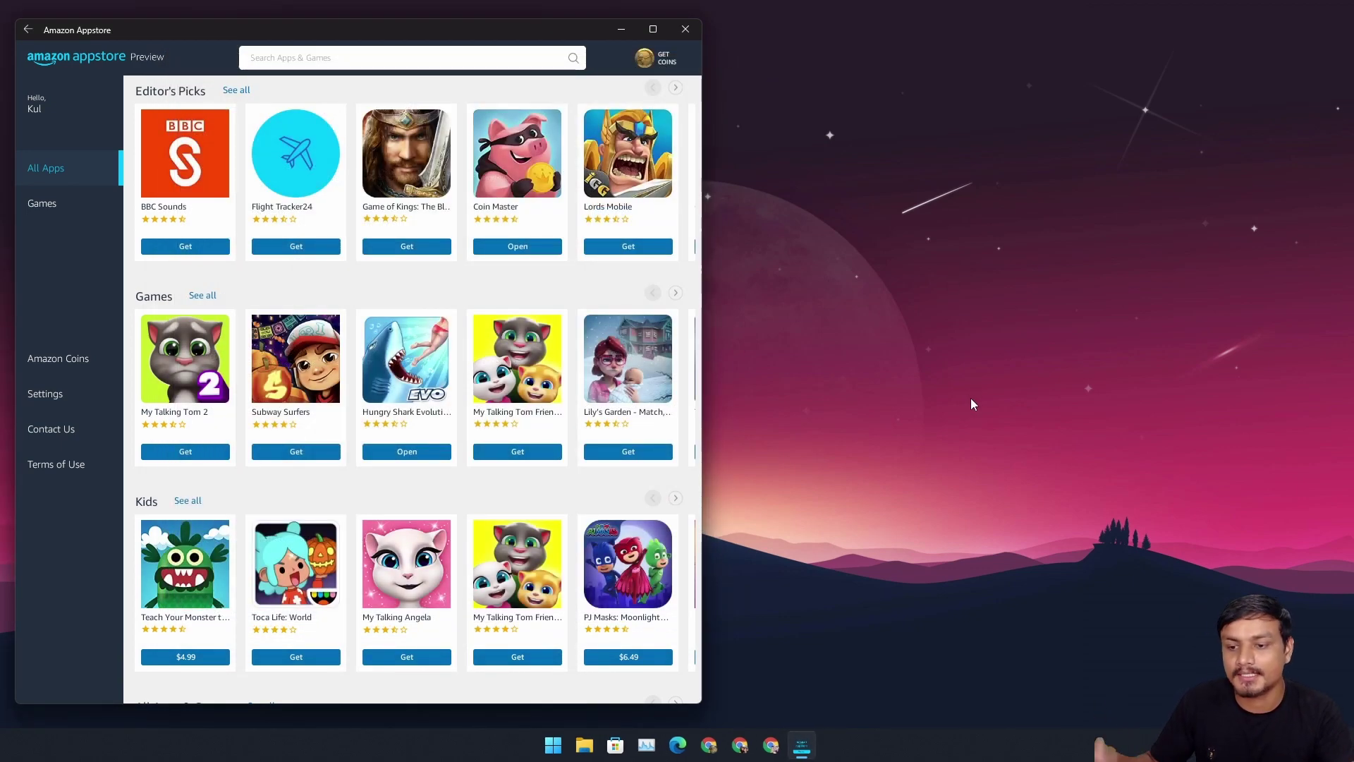
In Microsoft Store's Library, check installed apps and games for updates.
click(615, 746)
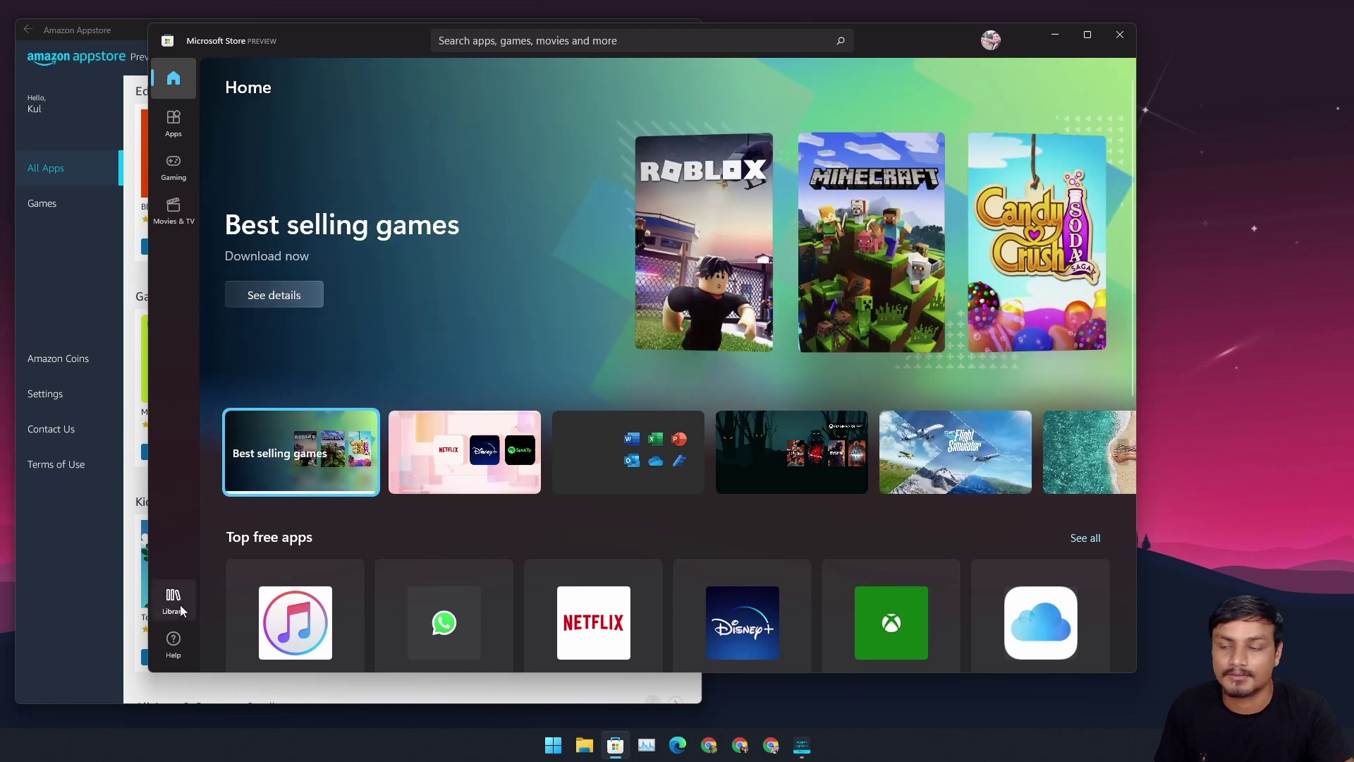
click(173, 601)
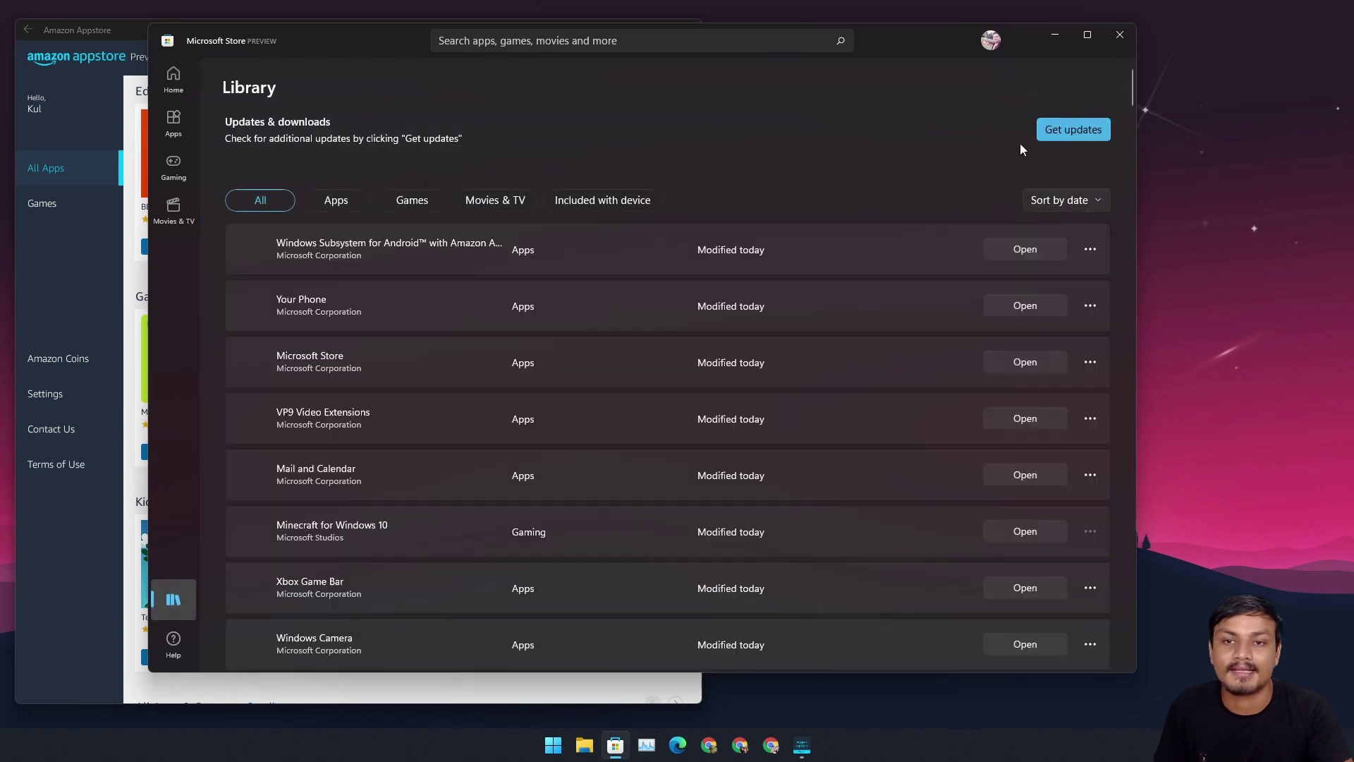
click(1069, 124)
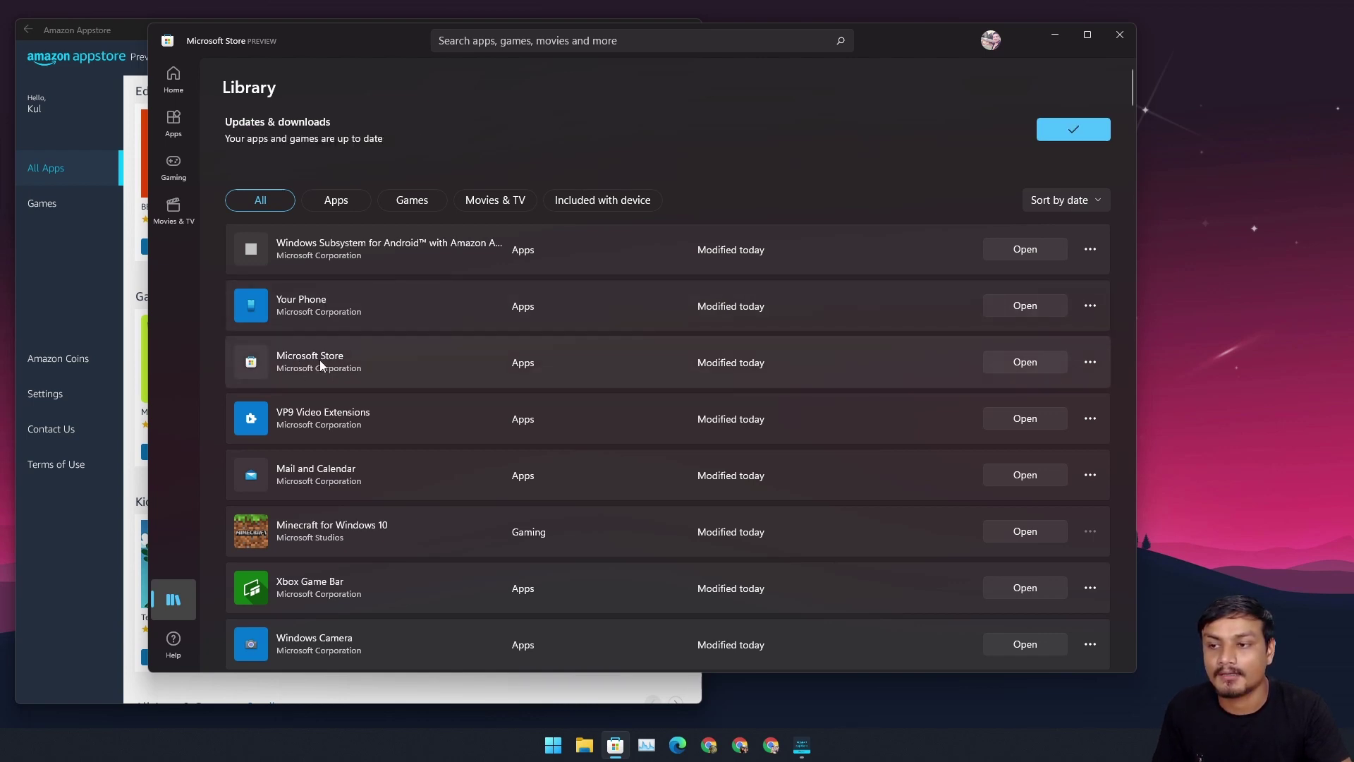
Review Microsoft Store's App settings page (version 22110.1402.6.0) from Start search, then close Settings.
click(553, 745)
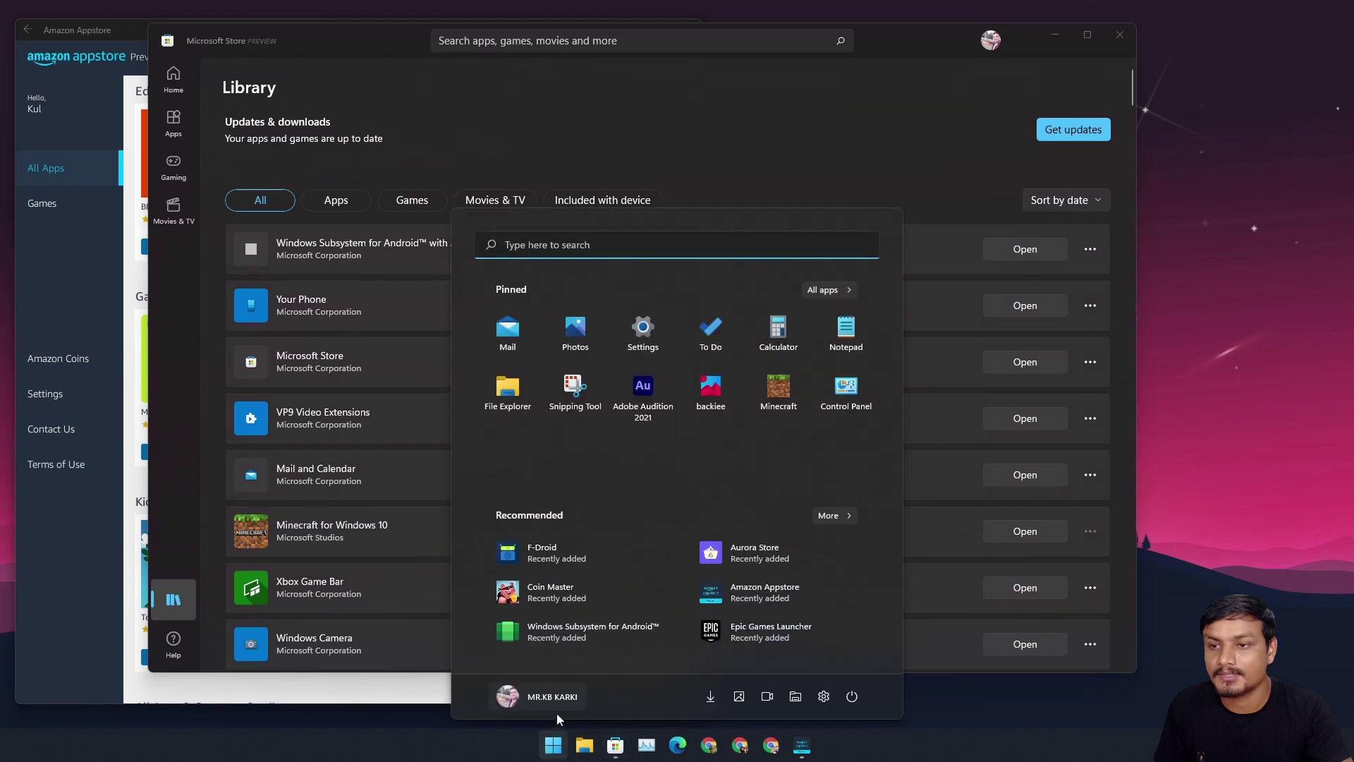
text(m)
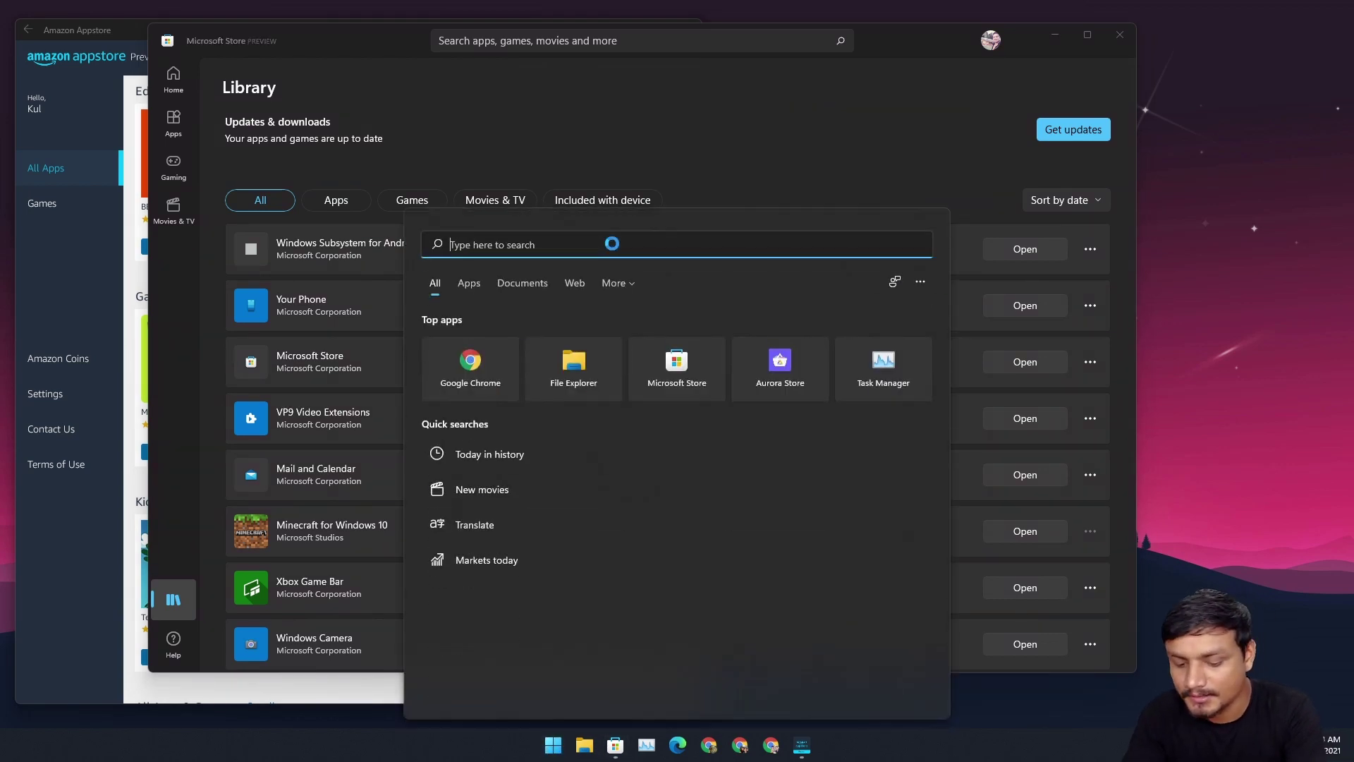
text(icrosoft Store)
right_click(513, 352)
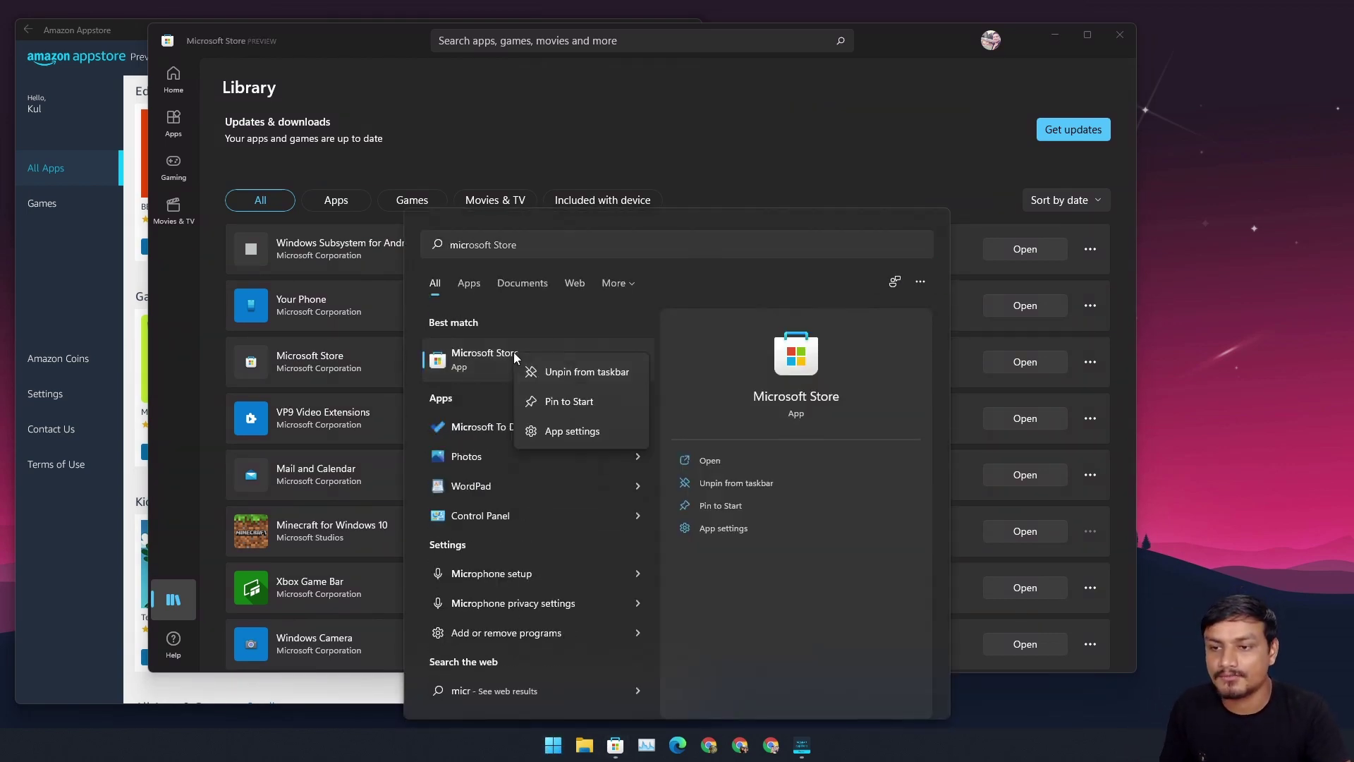
click(577, 433)
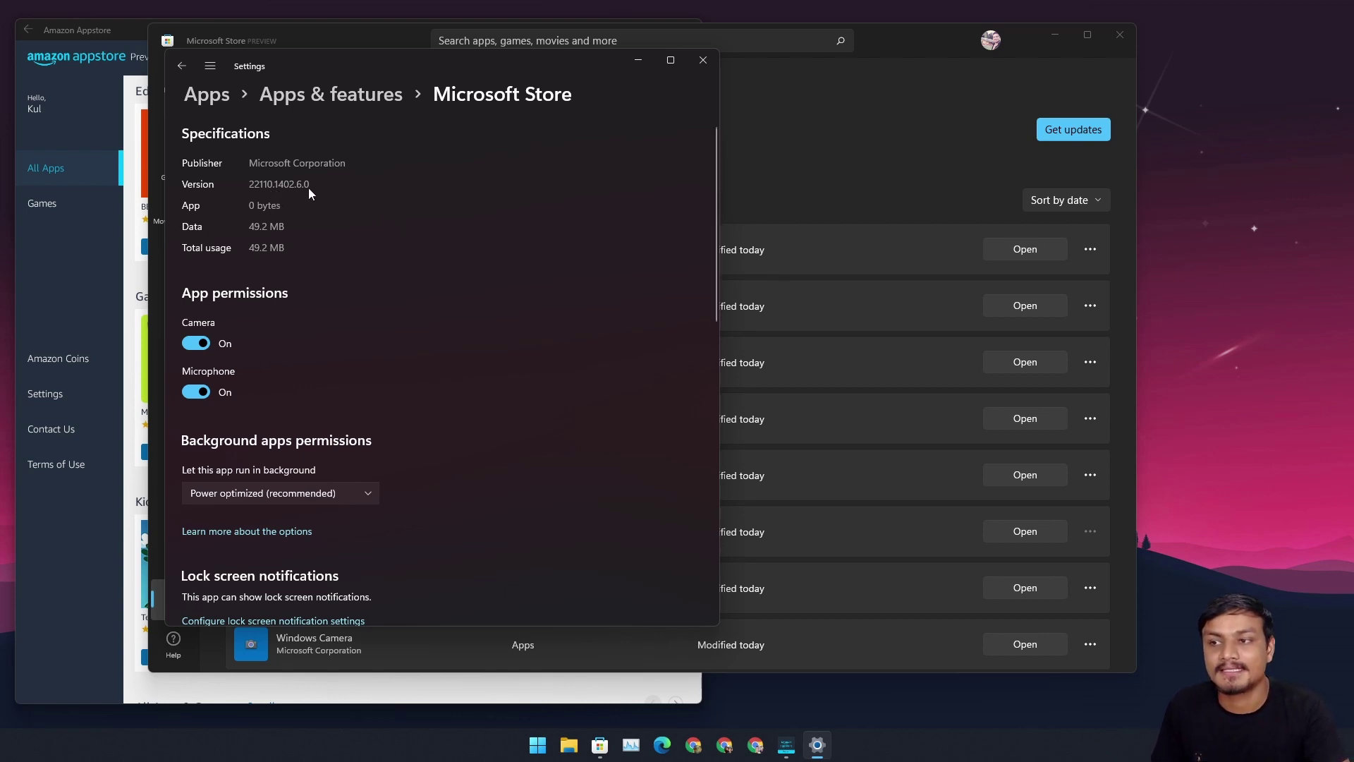
click(704, 63)
Search the Store for 'amazon', view the Amazon Appstore product page, then minimize the Store.
click(173, 78)
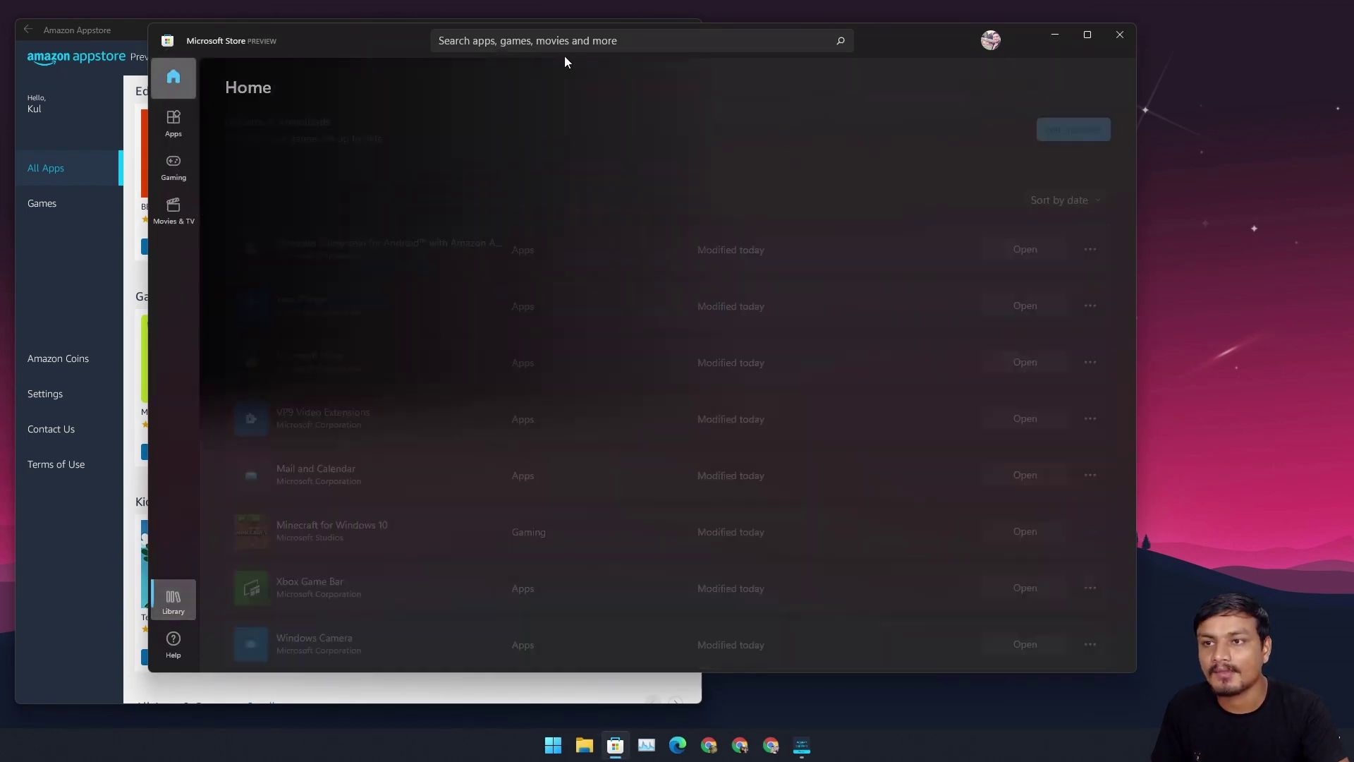
click(580, 40)
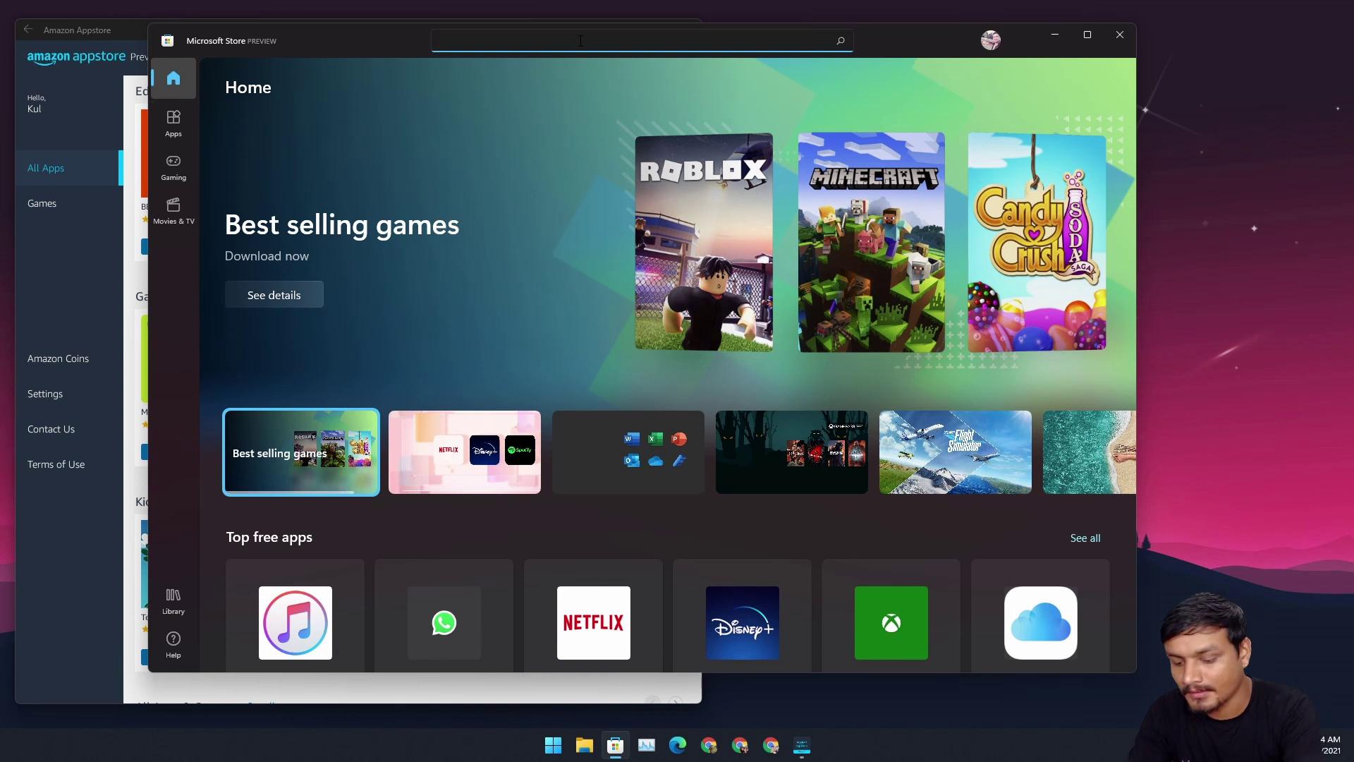
text(amazon)
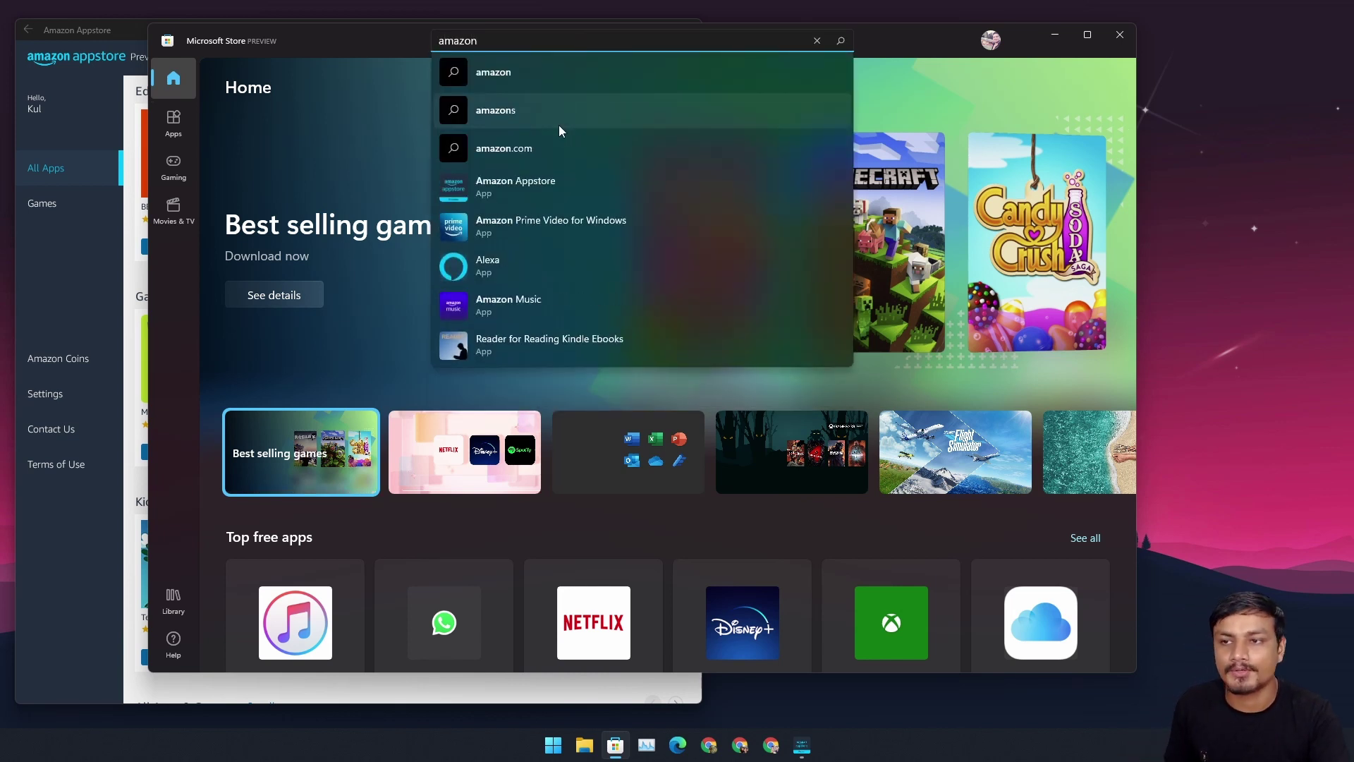
click(534, 185)
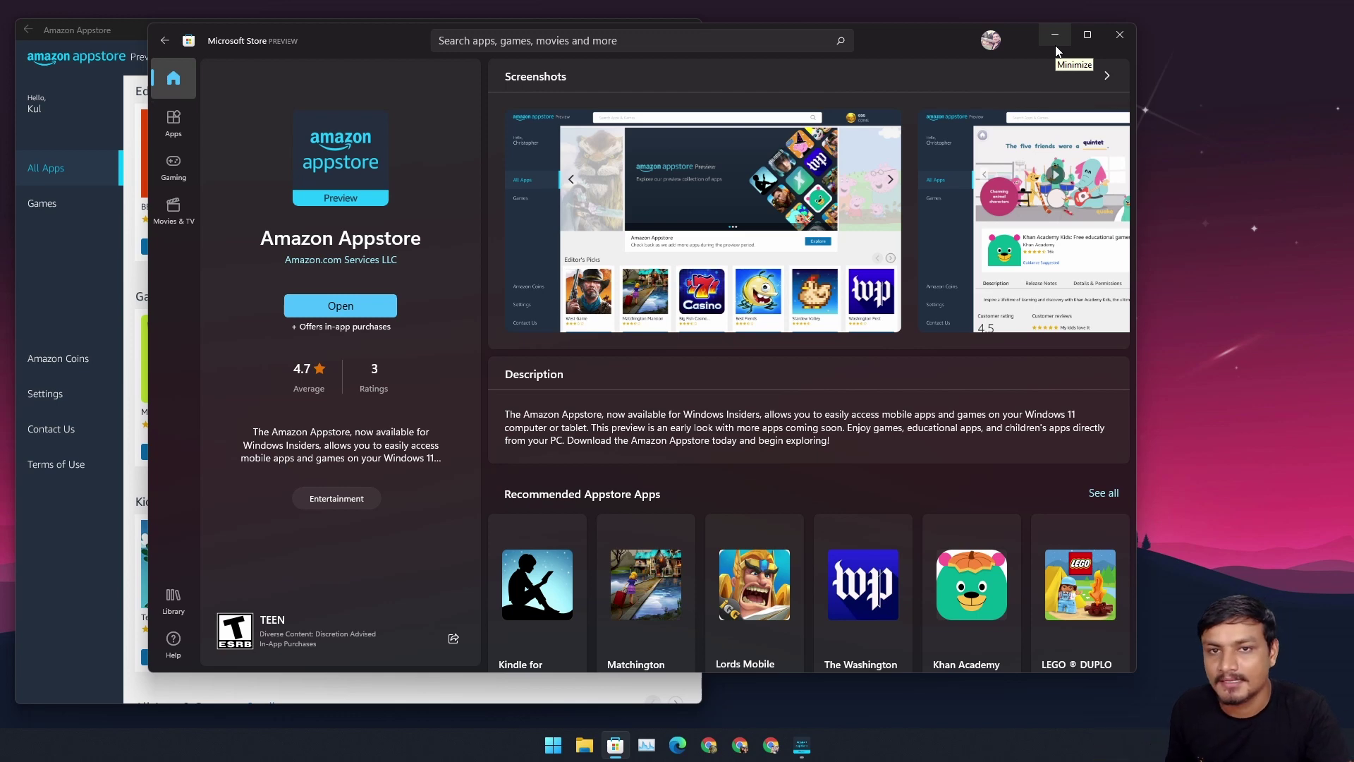
click(1119, 35)
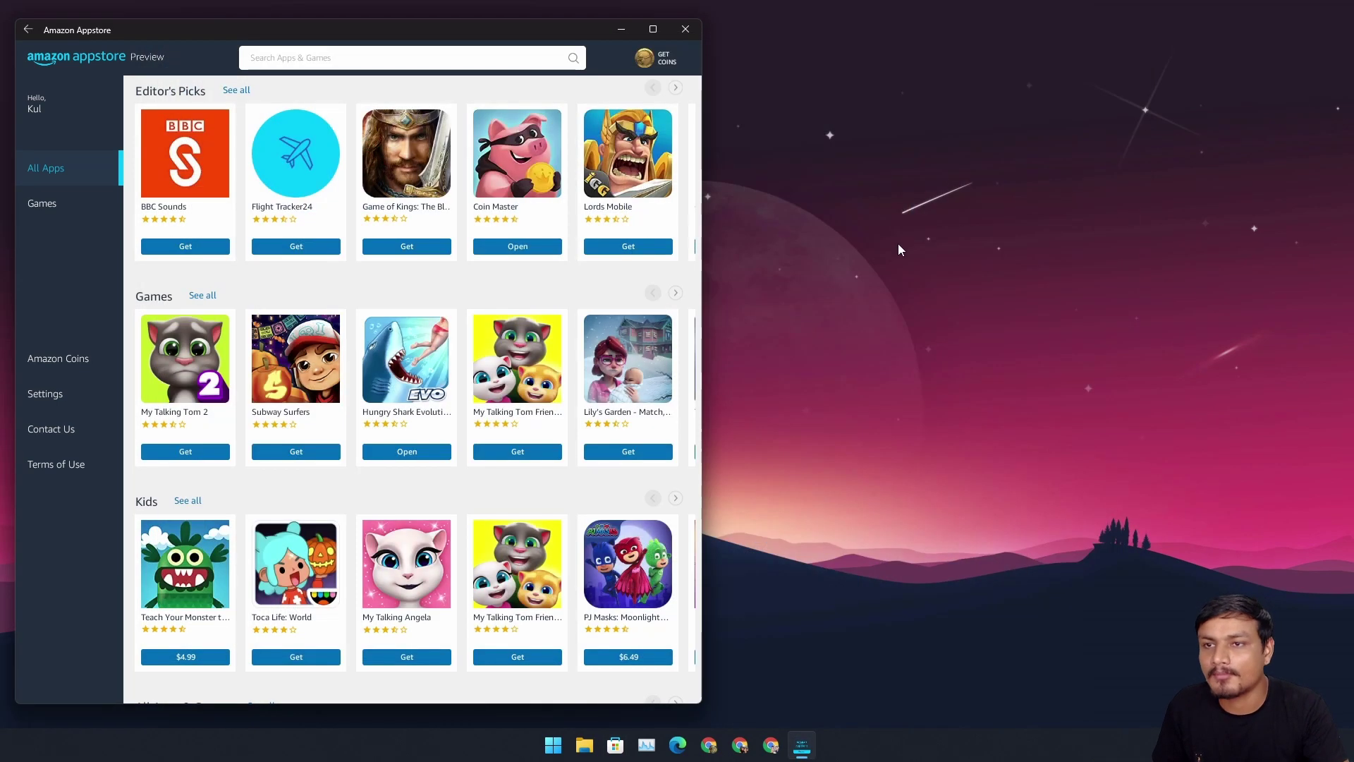
Center the Amazon Appstore window and browse its Games category up to the Top Free Games row.
drag(544, 38, 878, 33)
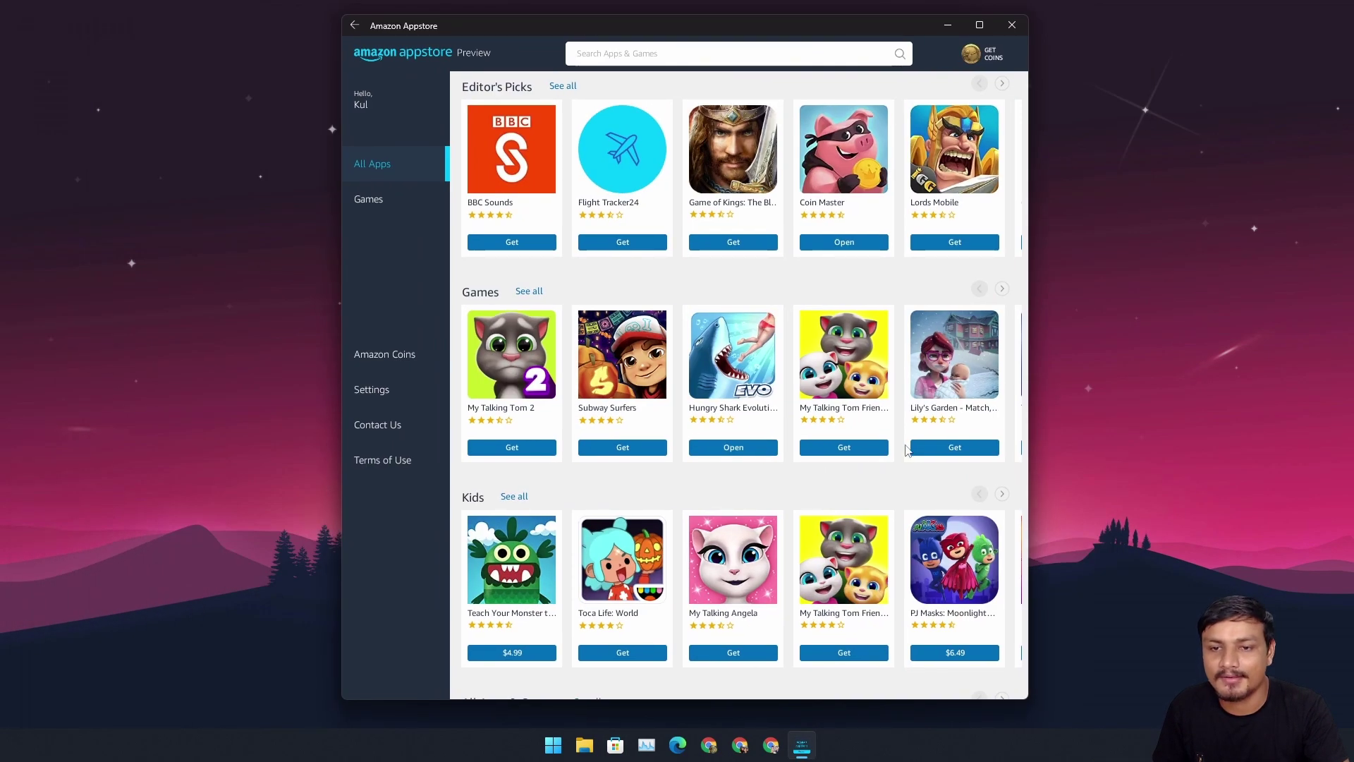
scroll(904, 446, down, 3)
scroll(836, 544, up, 5)
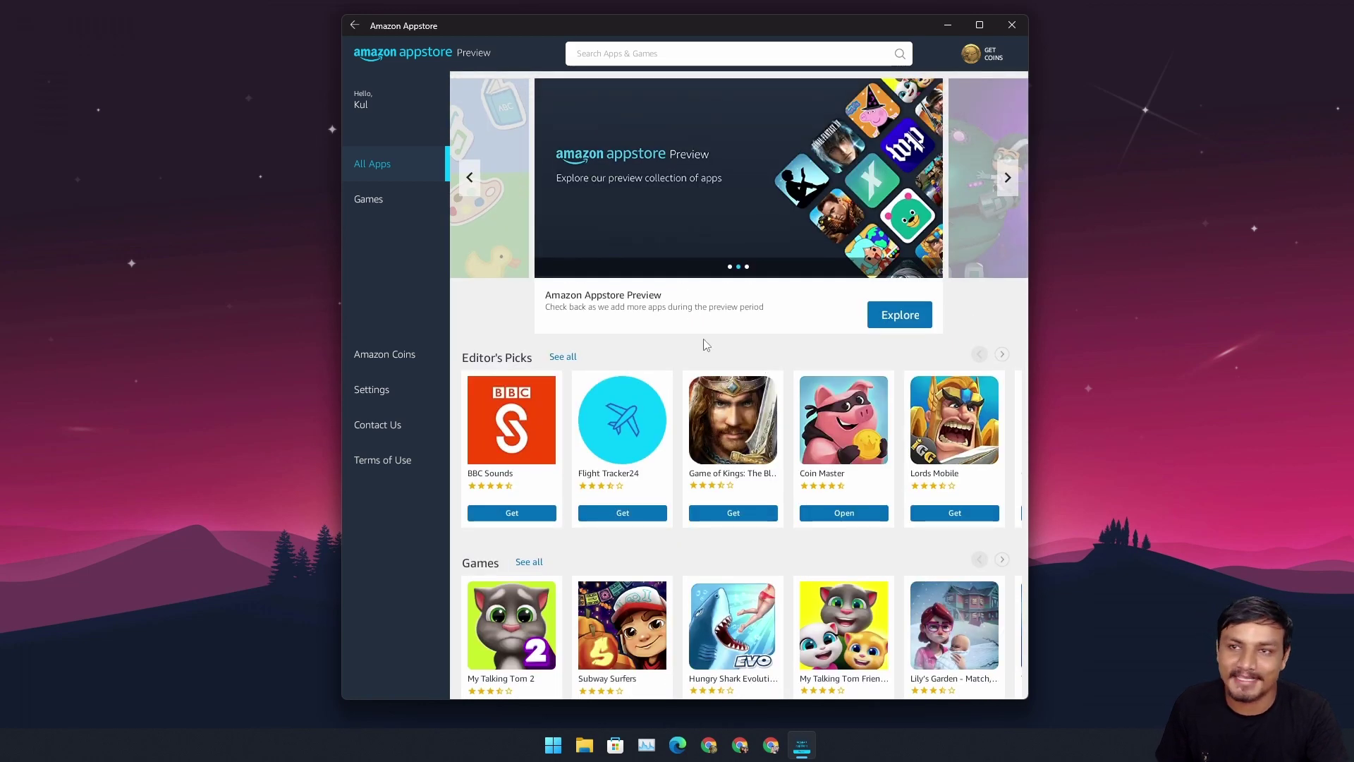
click(370, 200)
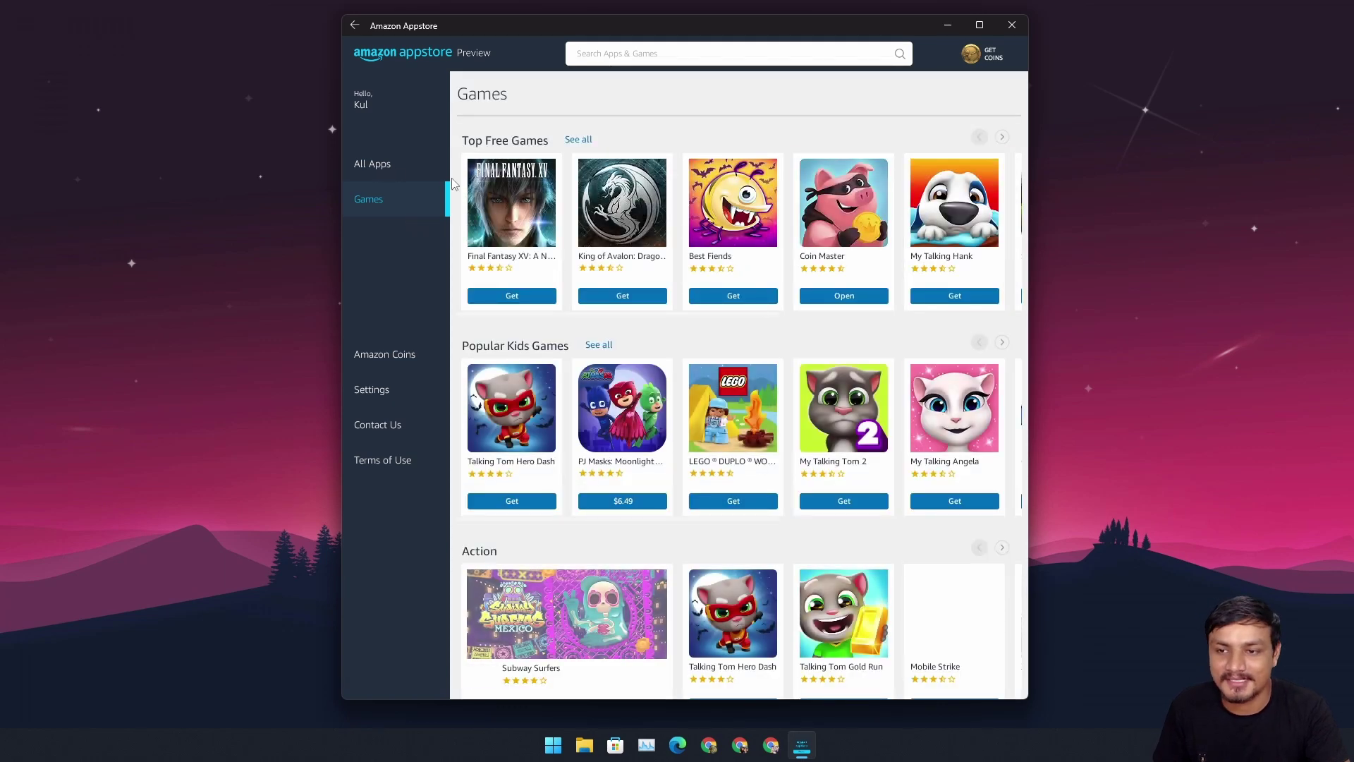
scroll(809, 374, down, 4)
scroll(809, 374, up, 4)
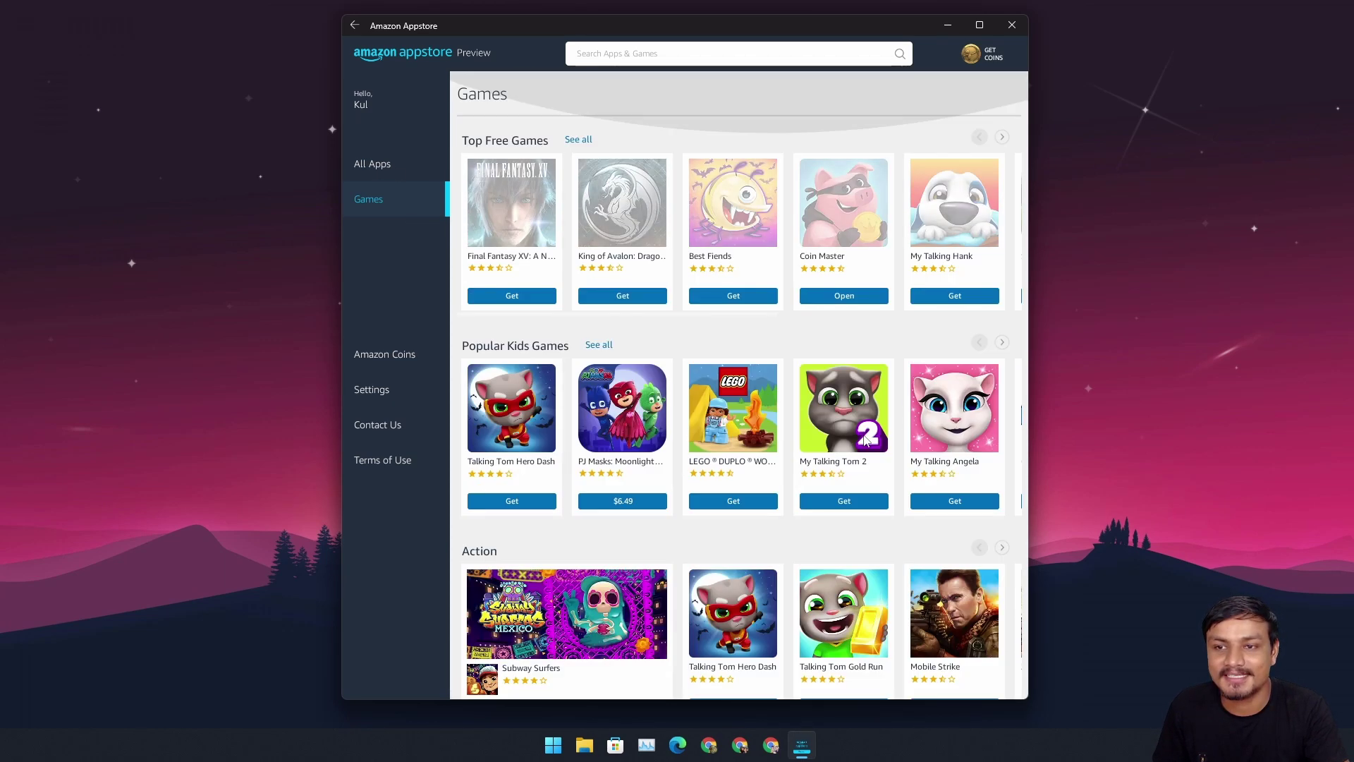
scroll(843, 338, down, 4)
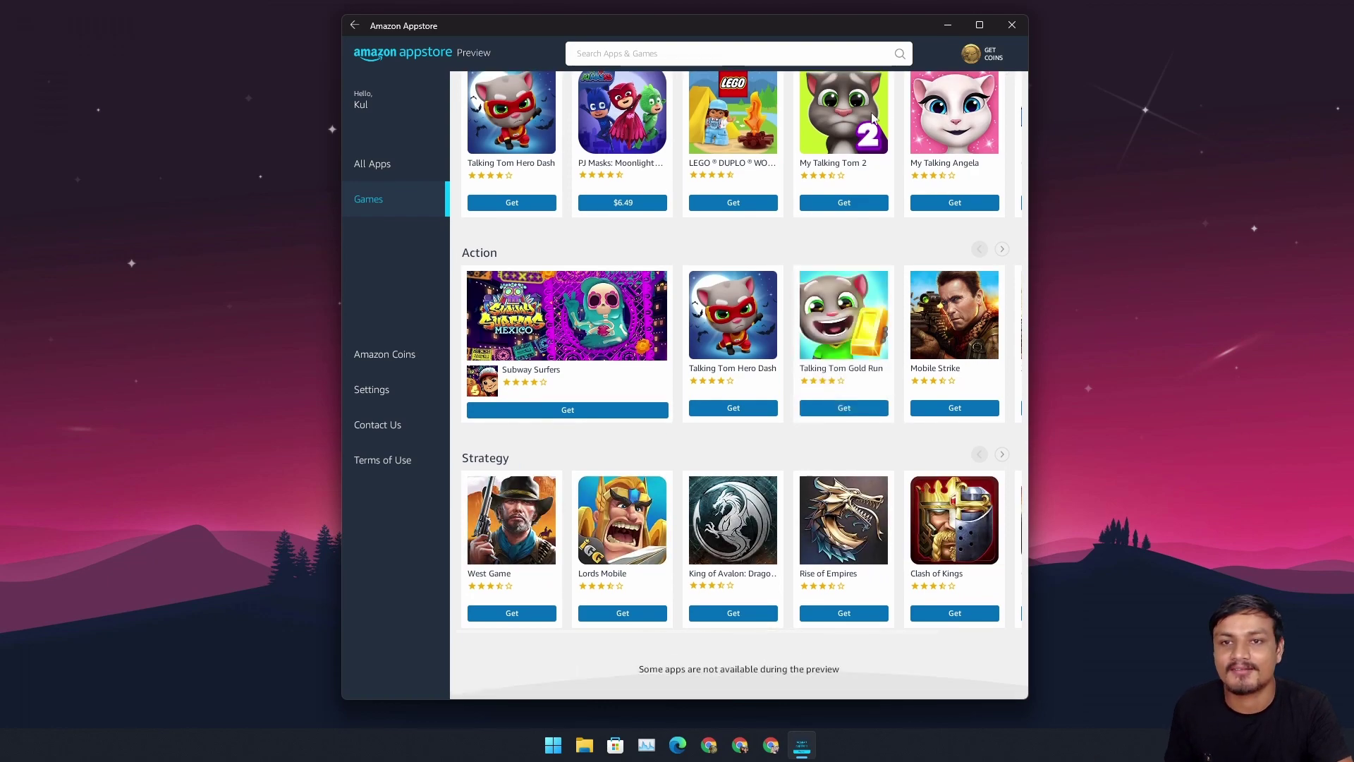
click(979, 24)
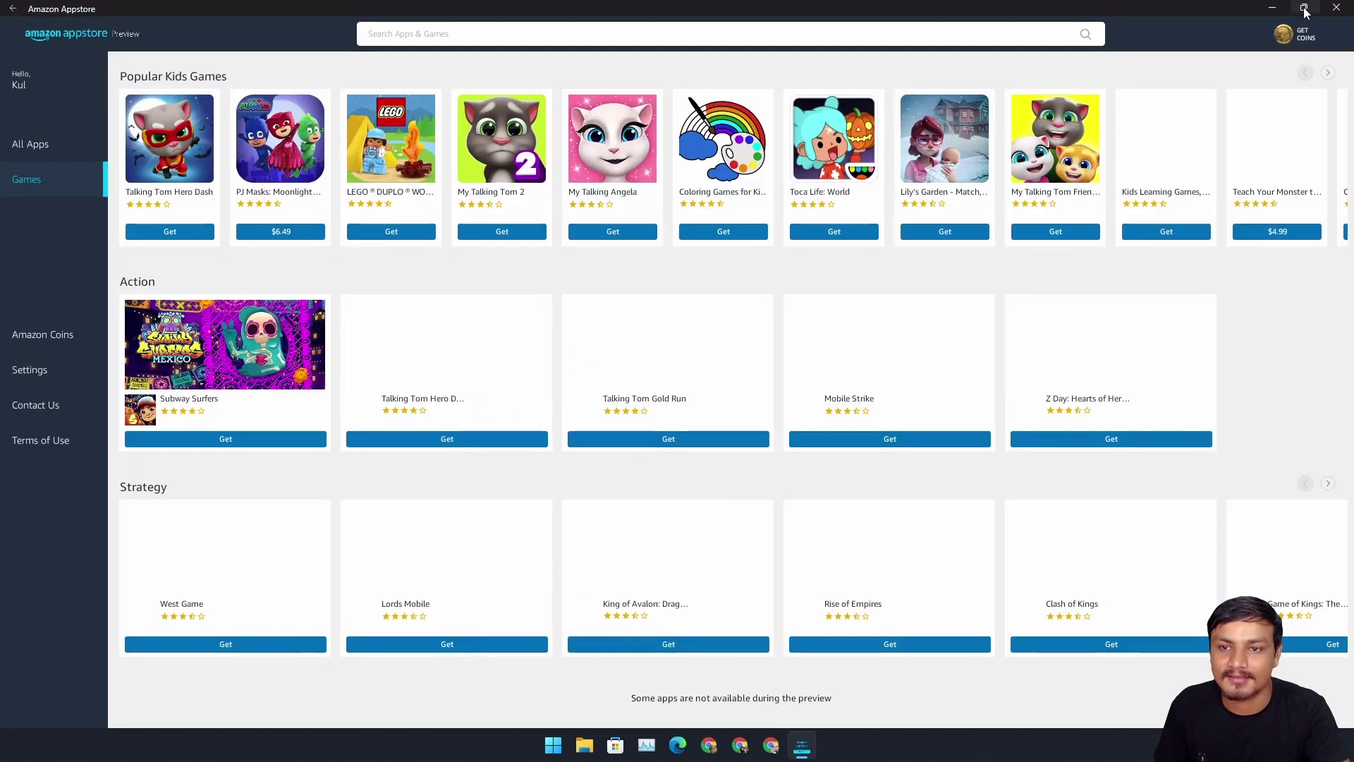
click(1302, 8)
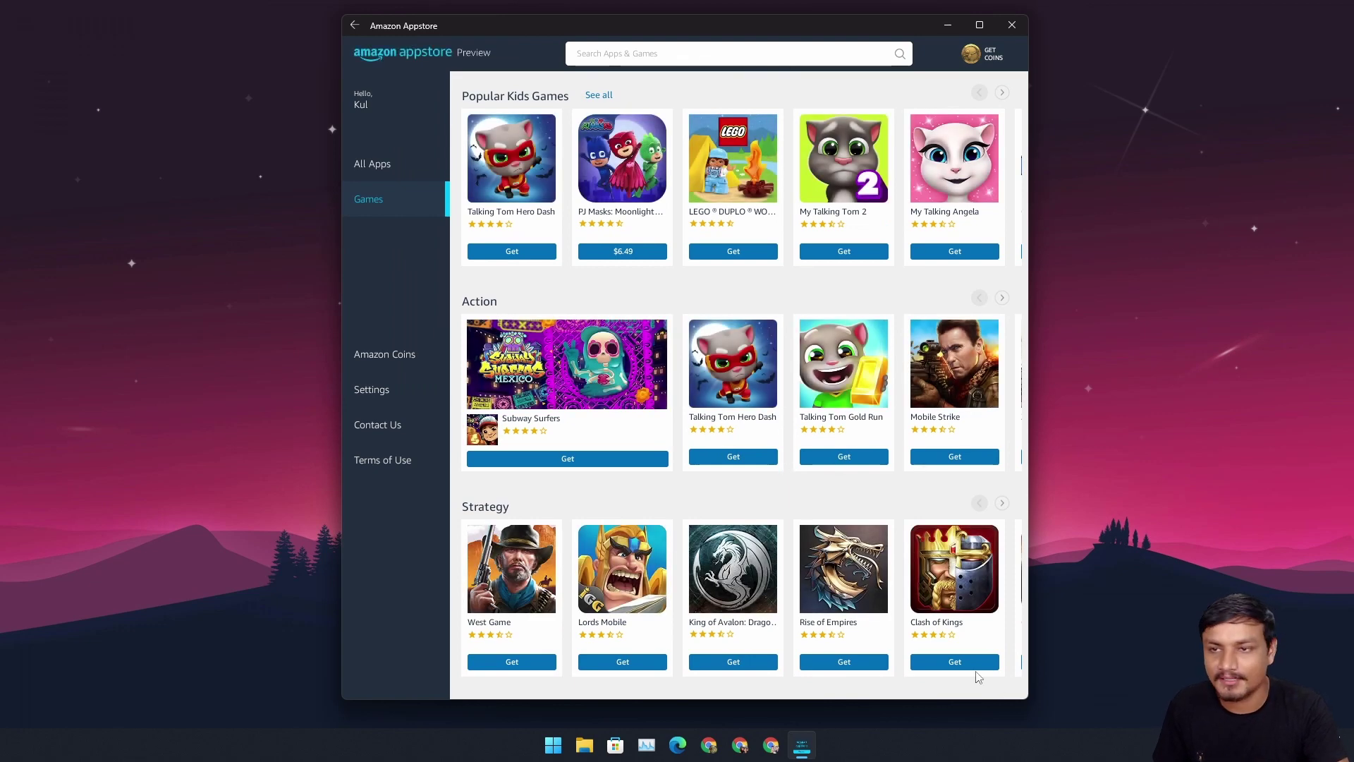
scroll(743, 436, up, 3)
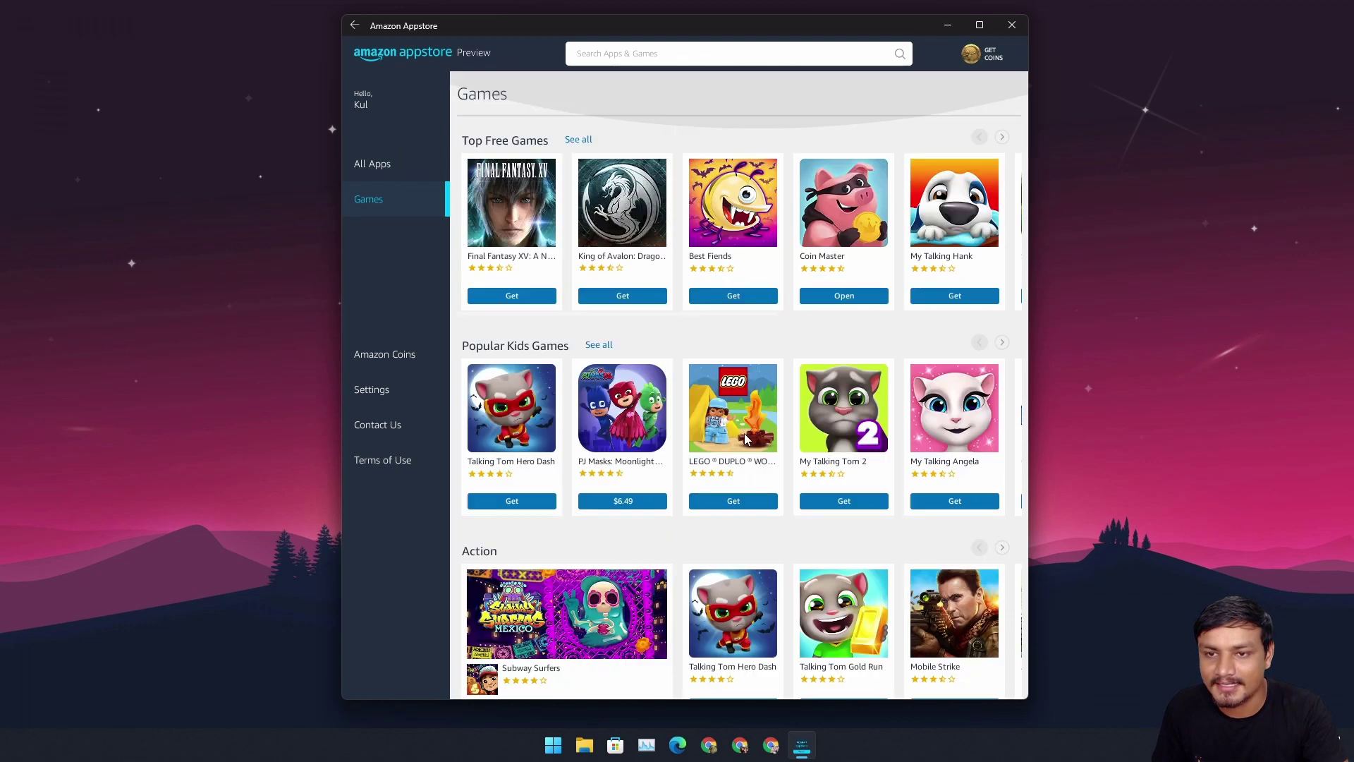
Launch Coin Master from the Games page, move its window aside, and close it.
click(843, 297)
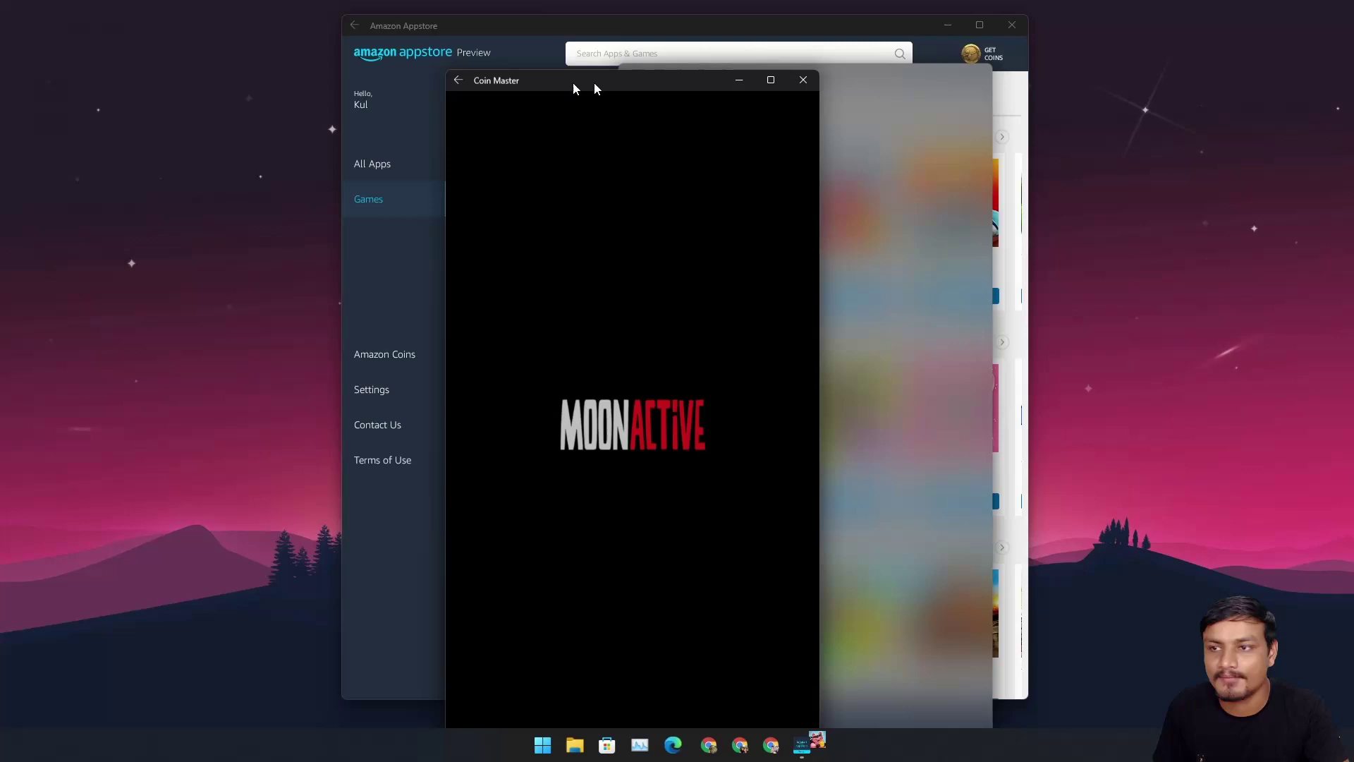
drag(583, 81, 188, 28)
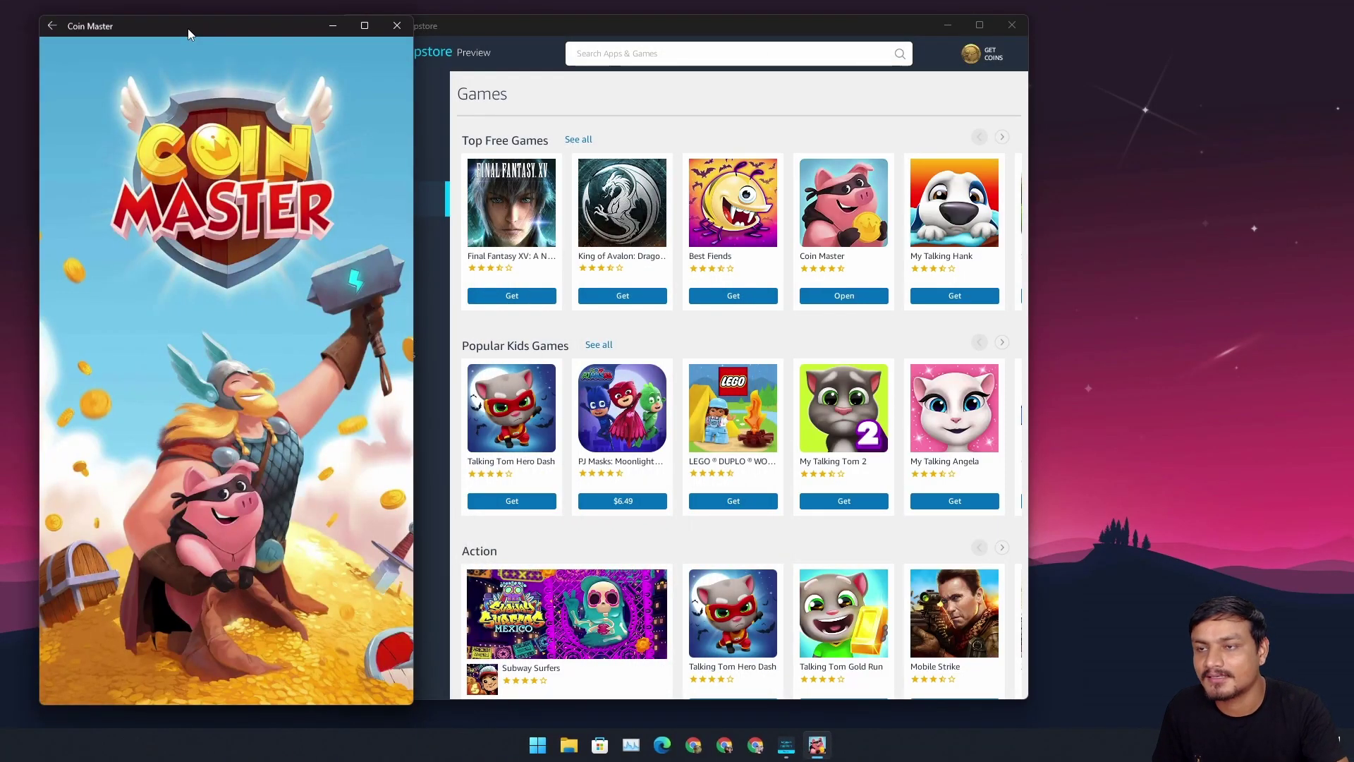
click(391, 31)
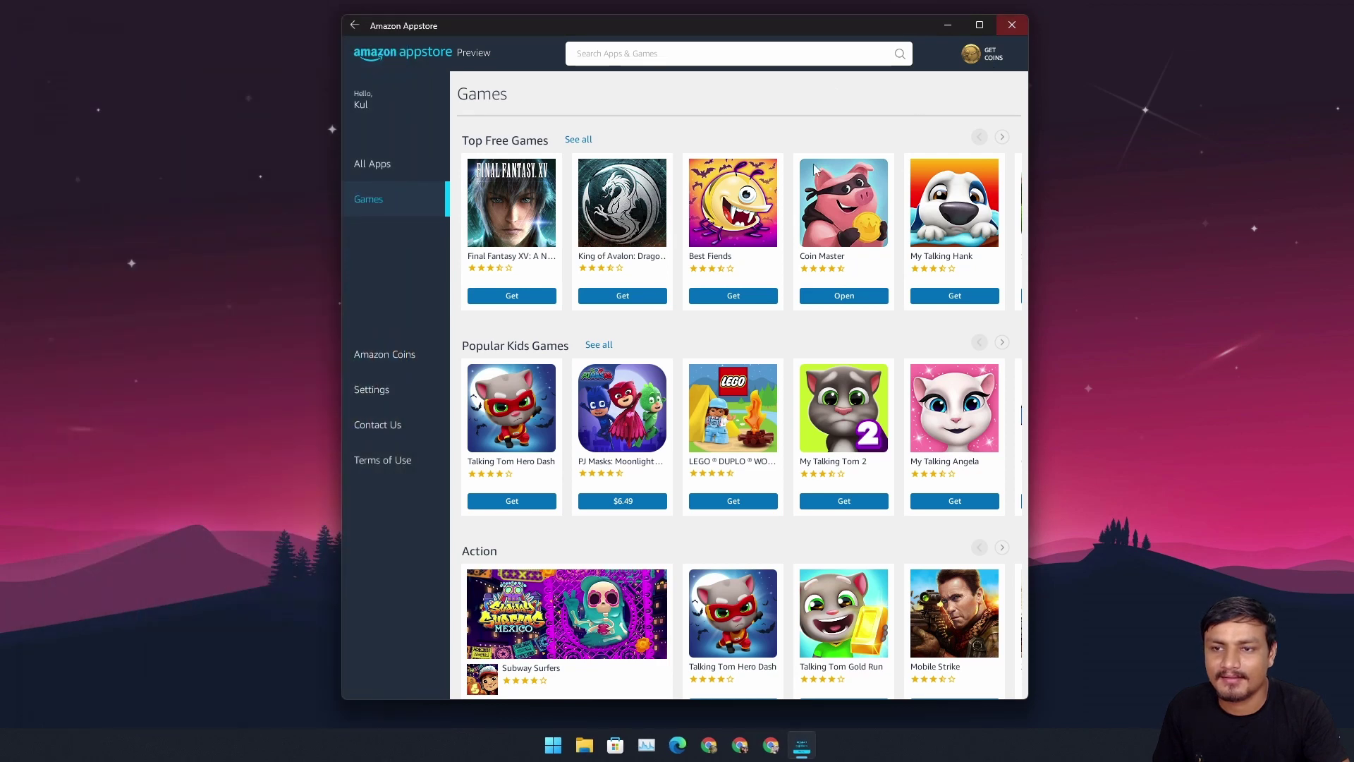
Scroll the Games page and bring up the Start menu showing recently added Aurora Store.
scroll(773, 375, down, 5)
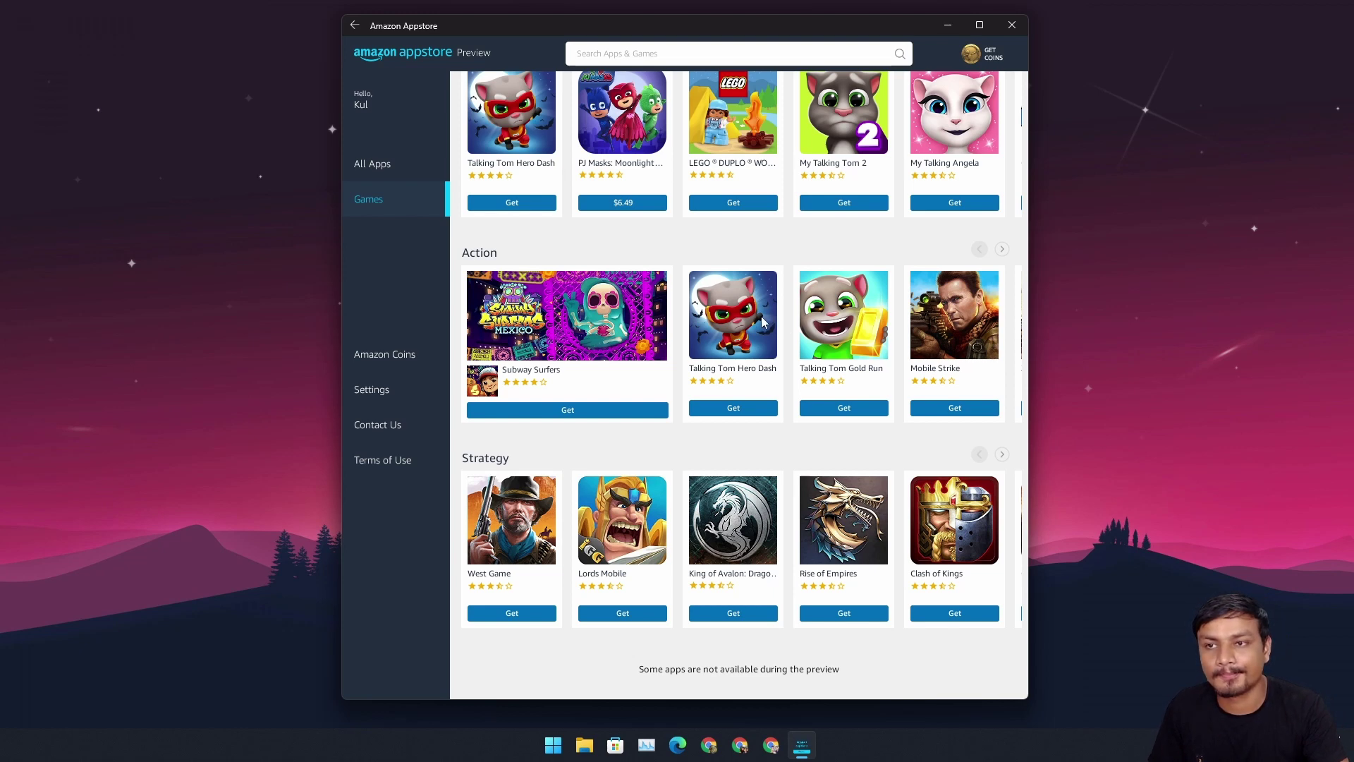
scroll(763, 322, up, 4)
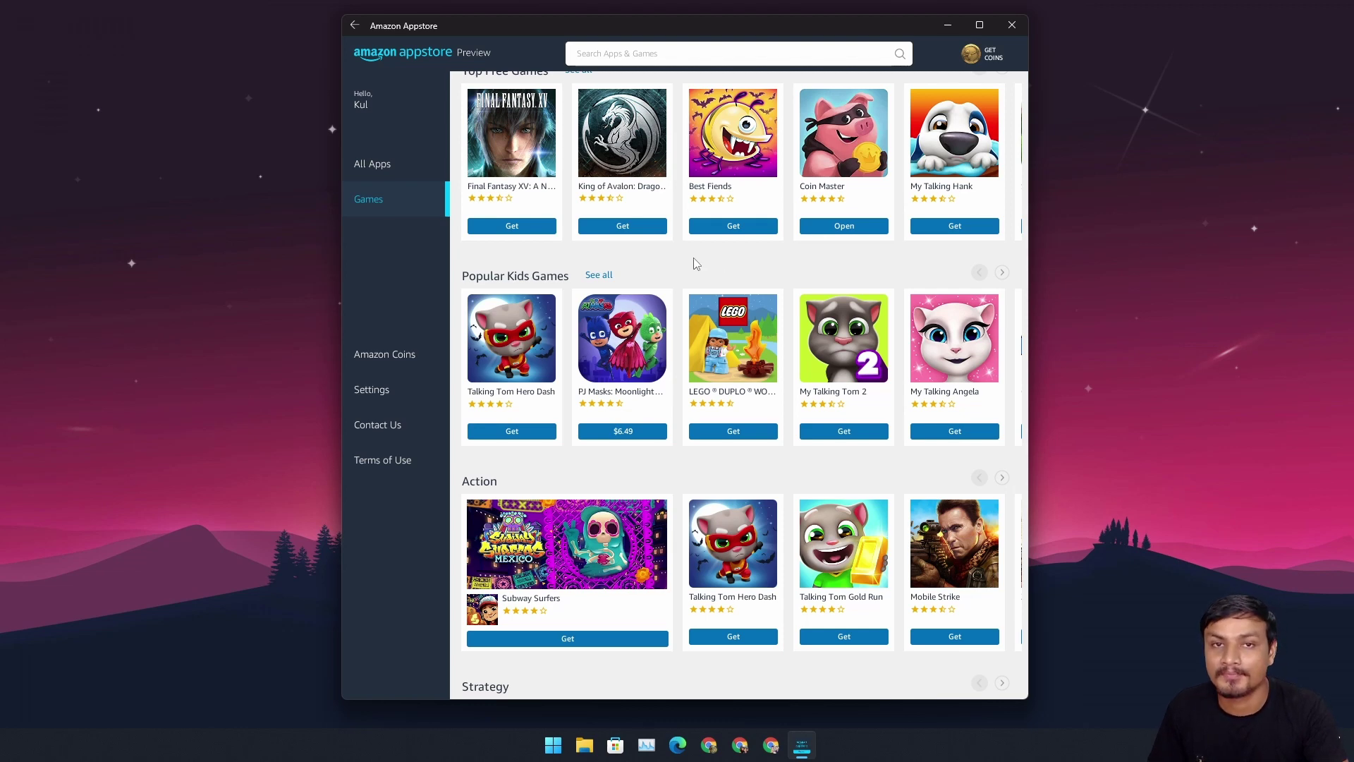
scroll(694, 268, down, 3)
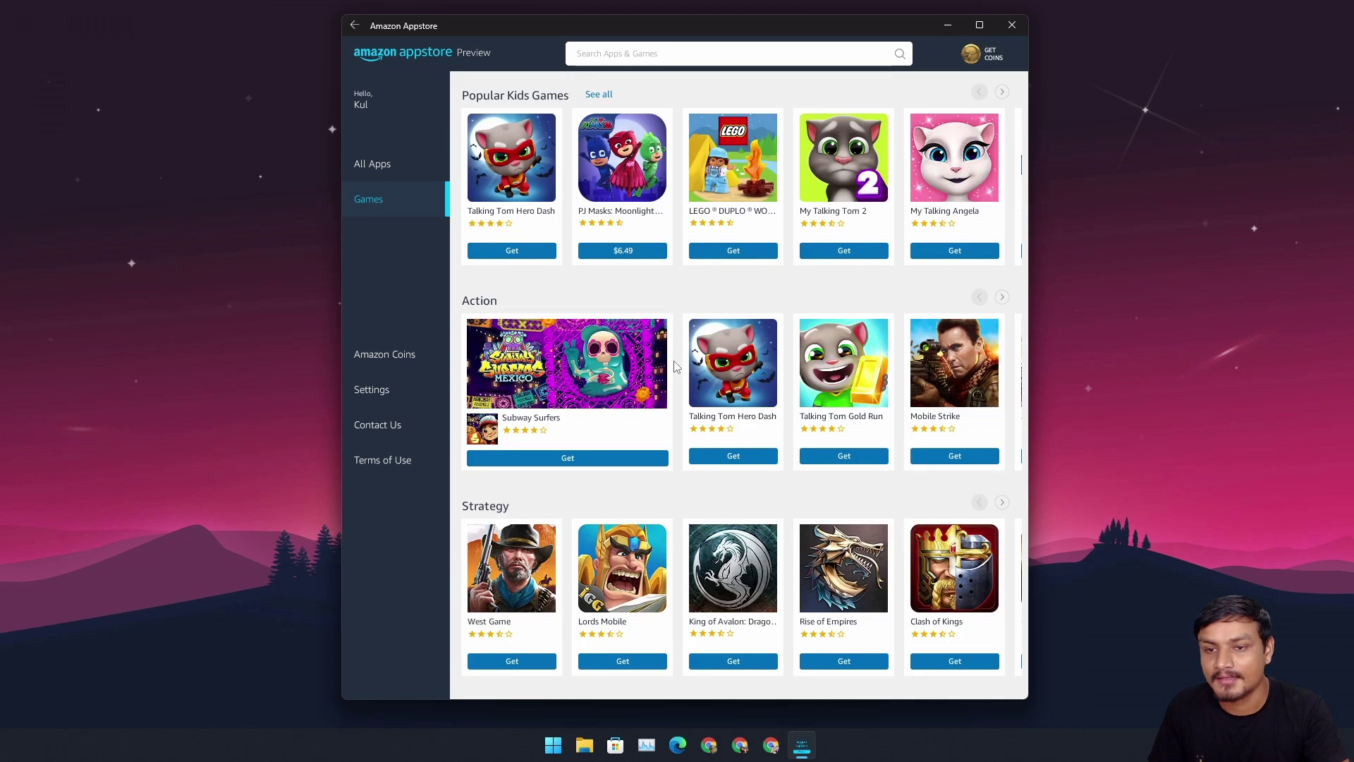
scroll(679, 367, down, 1)
click(553, 746)
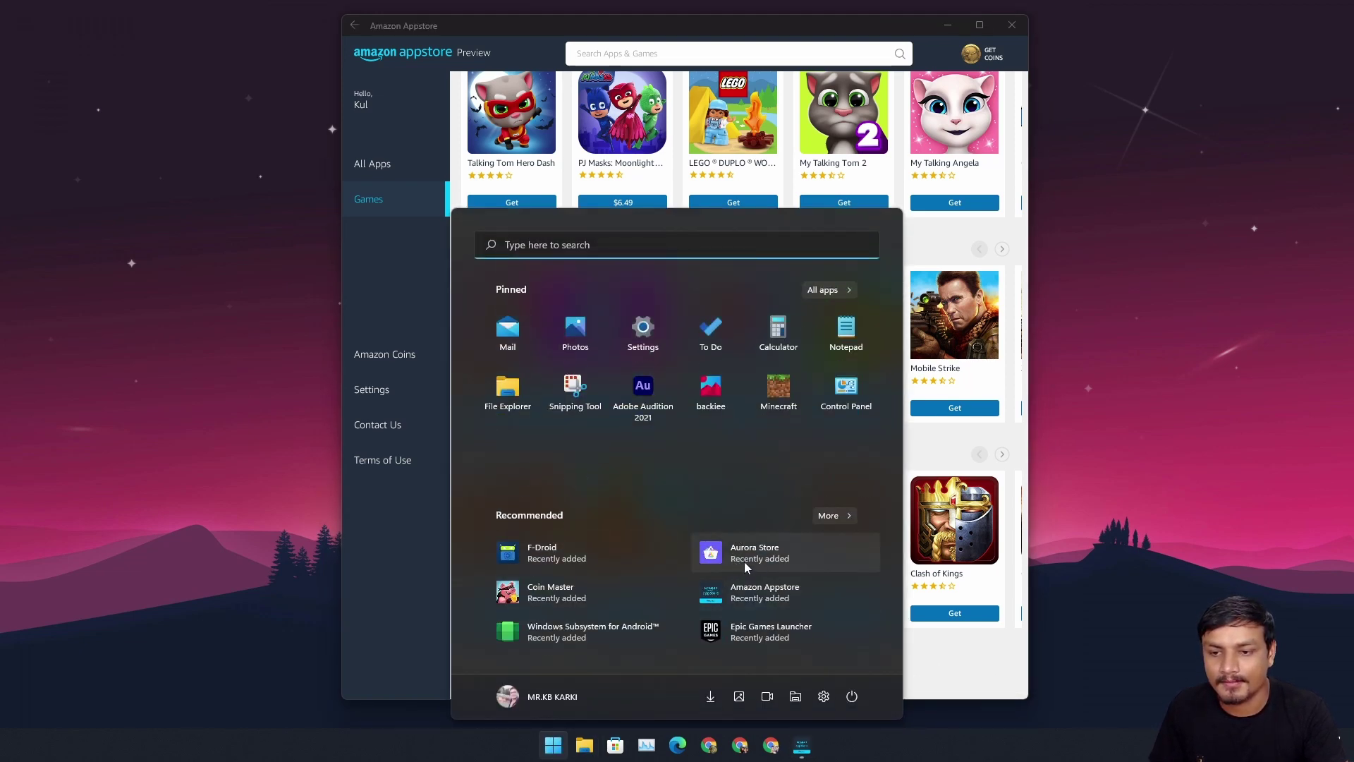
Launch Aurora Store and scroll its For you page down to the Editors' Choice apps.
click(764, 558)
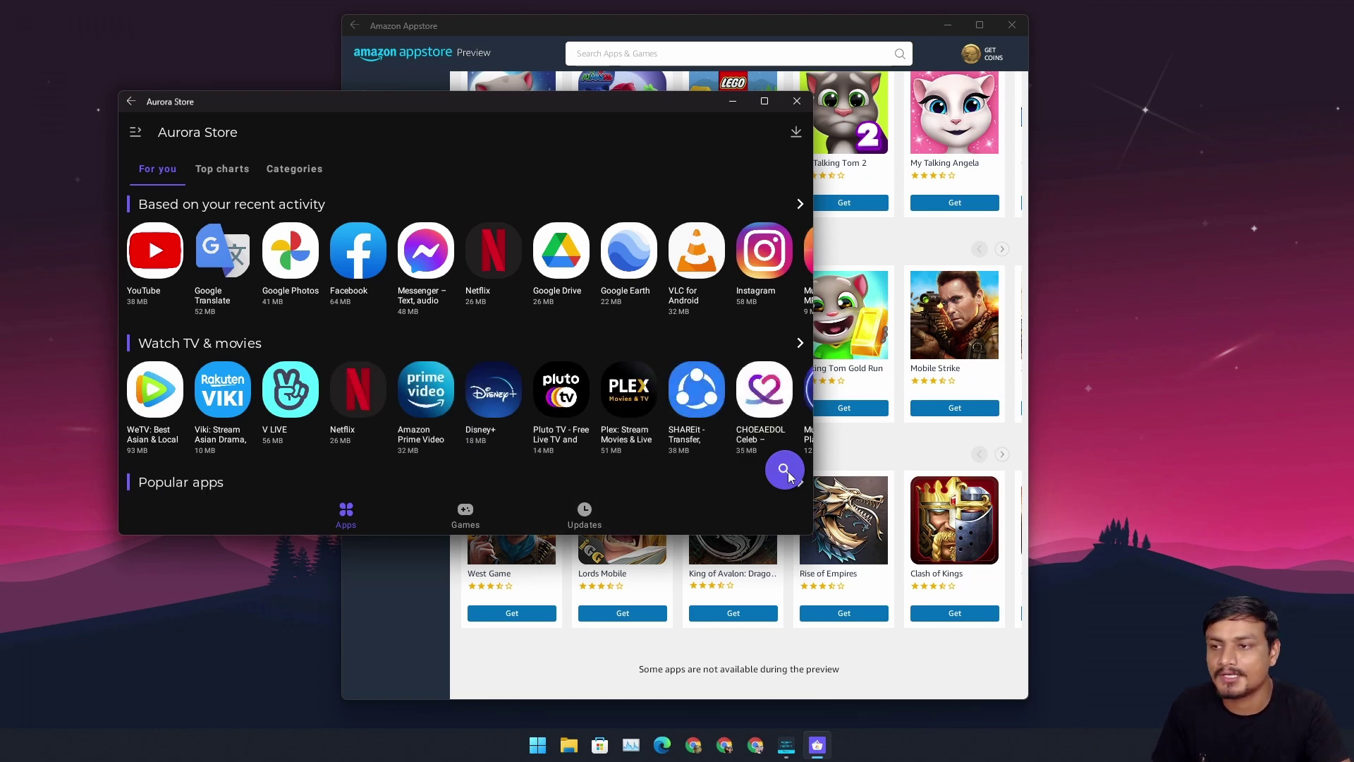
scroll(468, 303, down, 3)
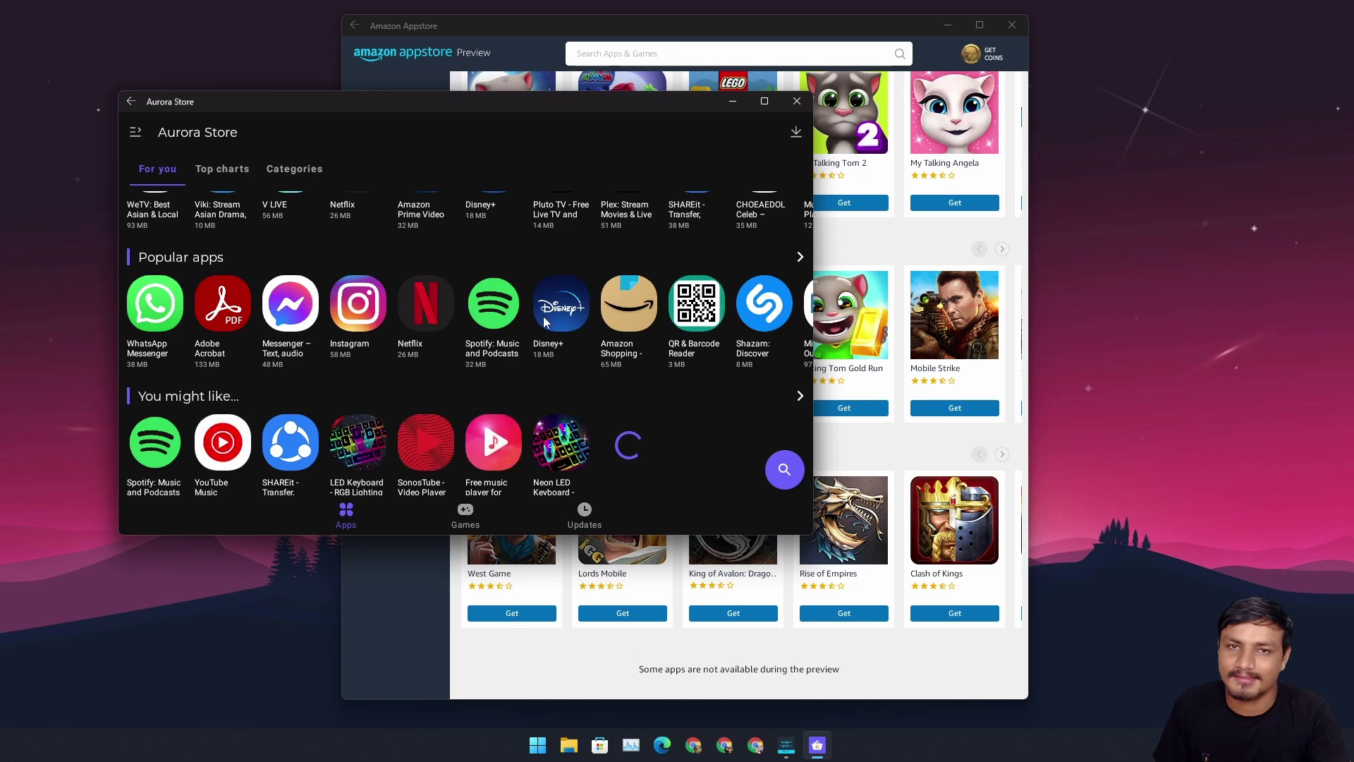
scroll(546, 326, up, 3)
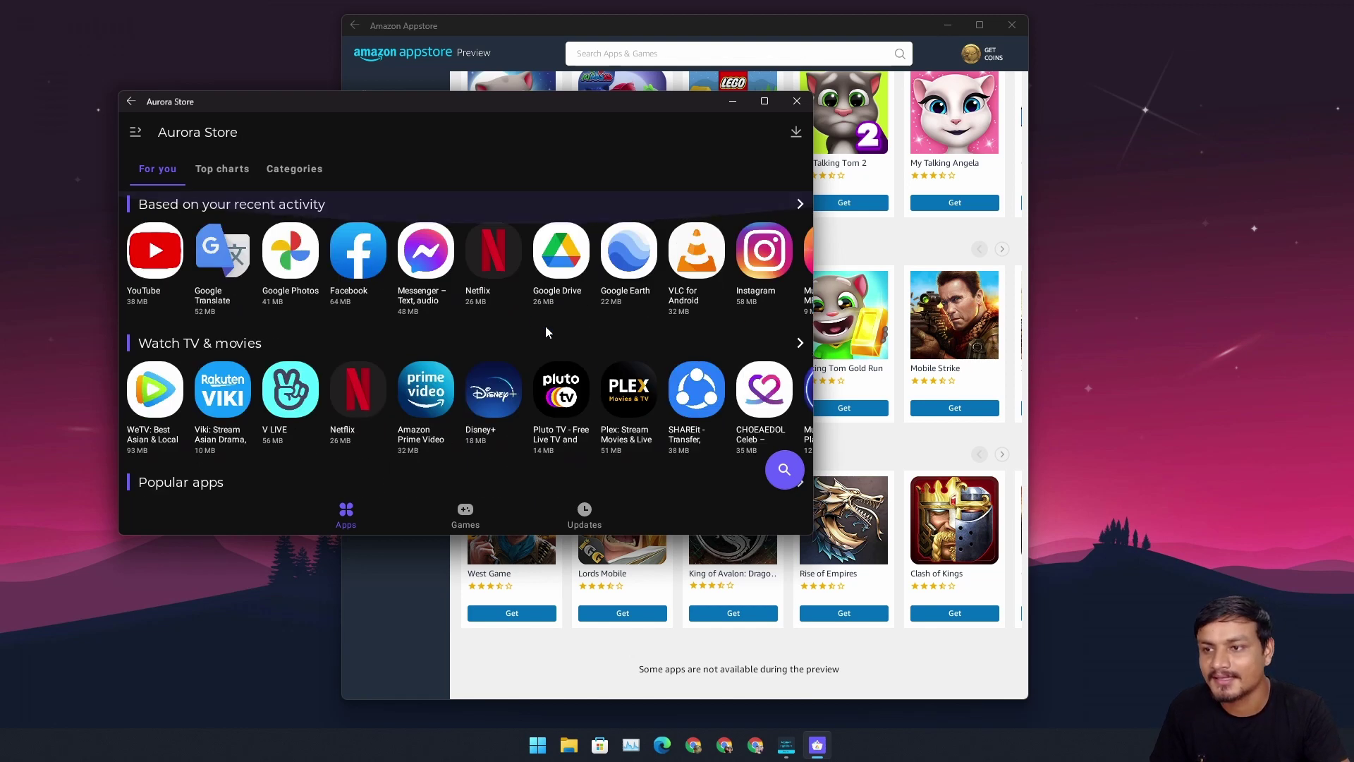
scroll(308, 308, down, 2)
scroll(450, 315, down, 1)
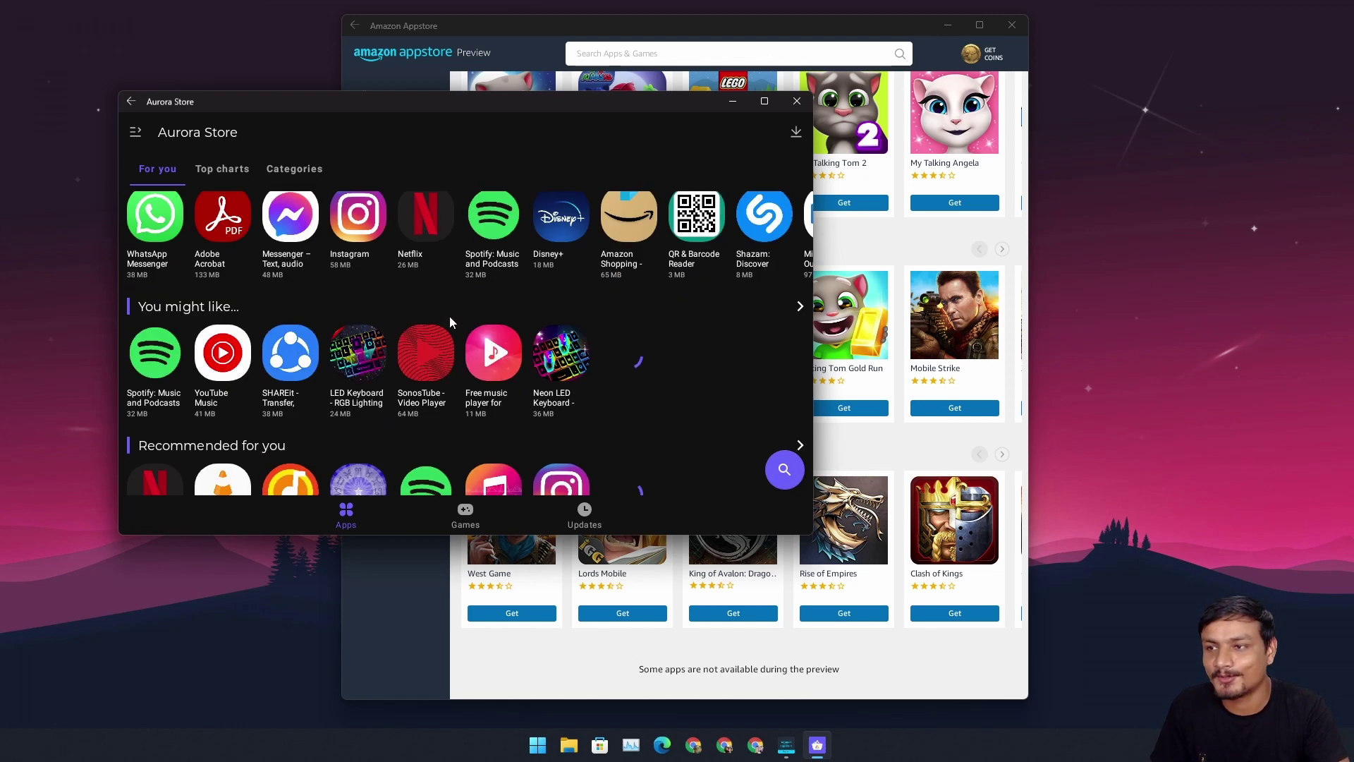
scroll(606, 346, down, 2)
scroll(616, 347, down, 2)
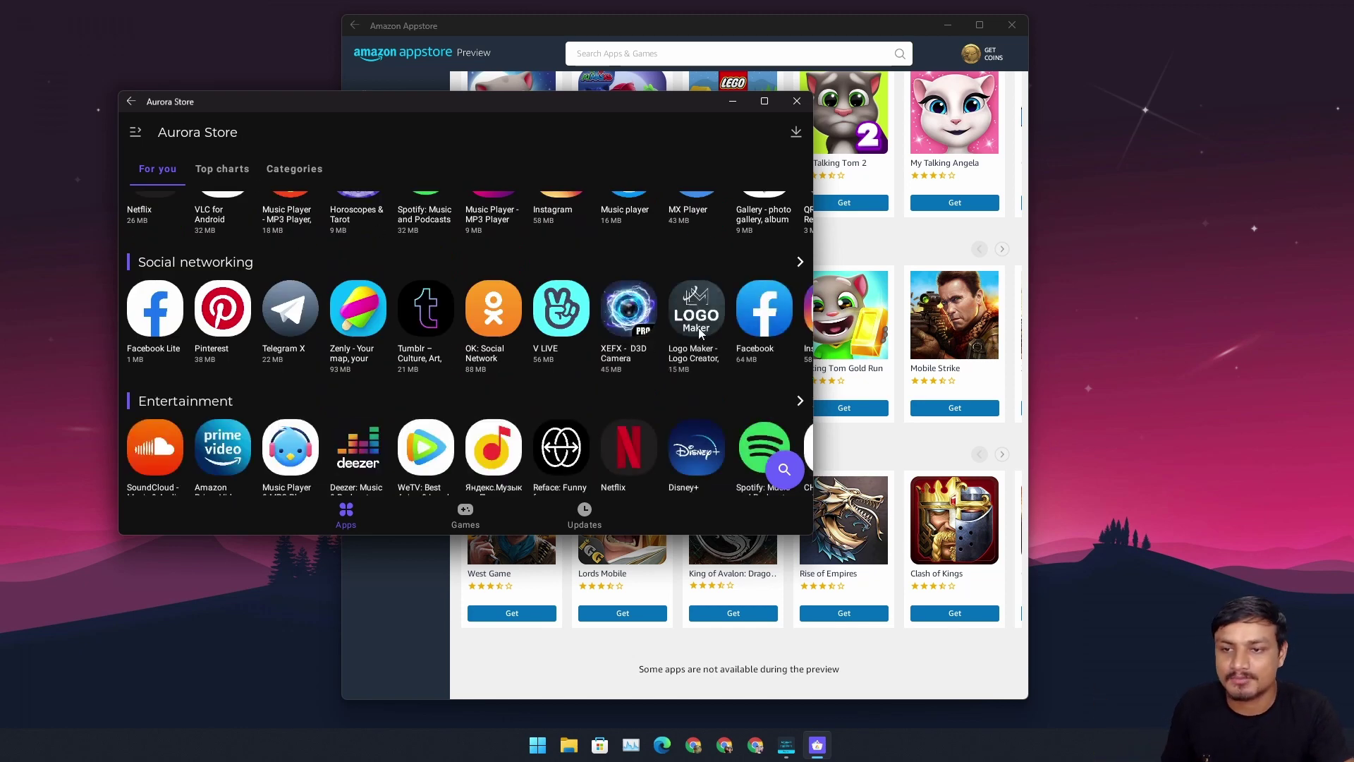
scroll(620, 344, down, 3)
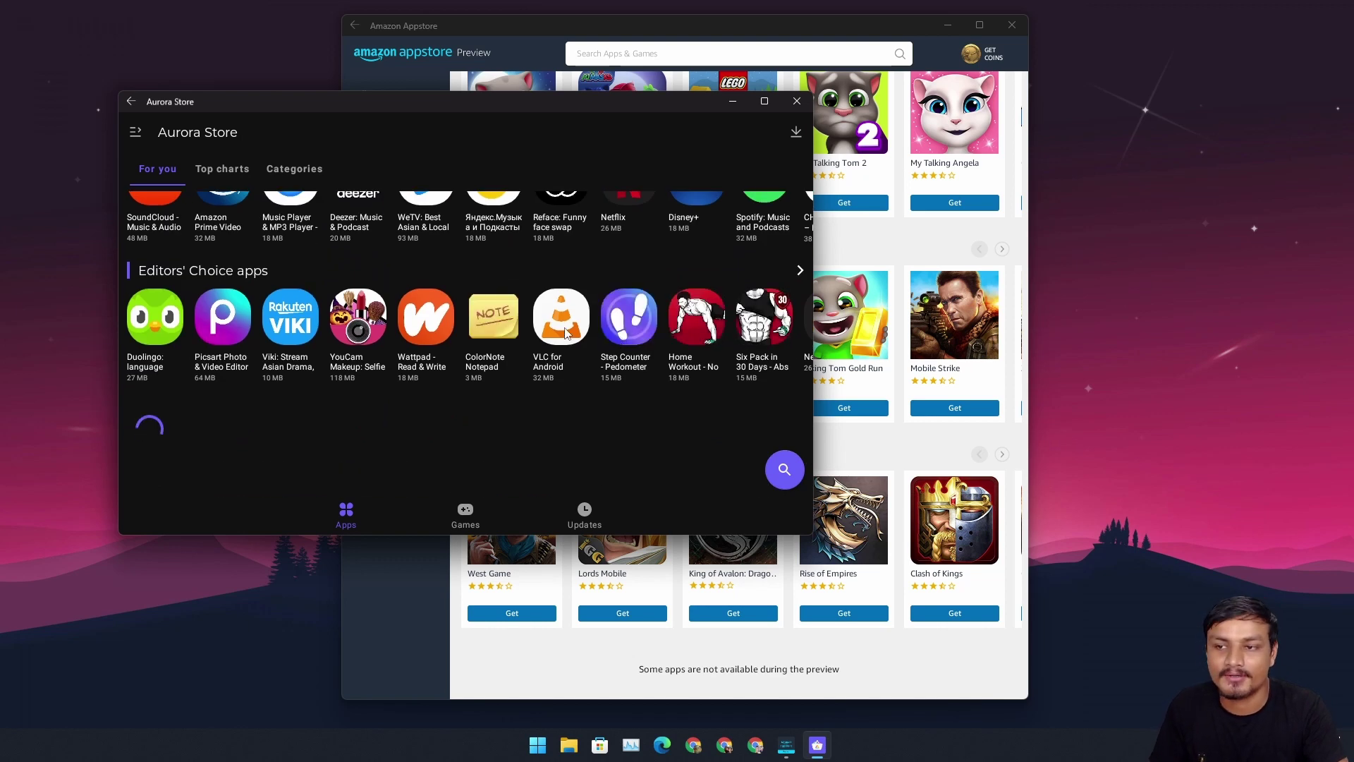
Start installing ColorNote from its Aurora Store page and minimize Aurora Store.
click(490, 330)
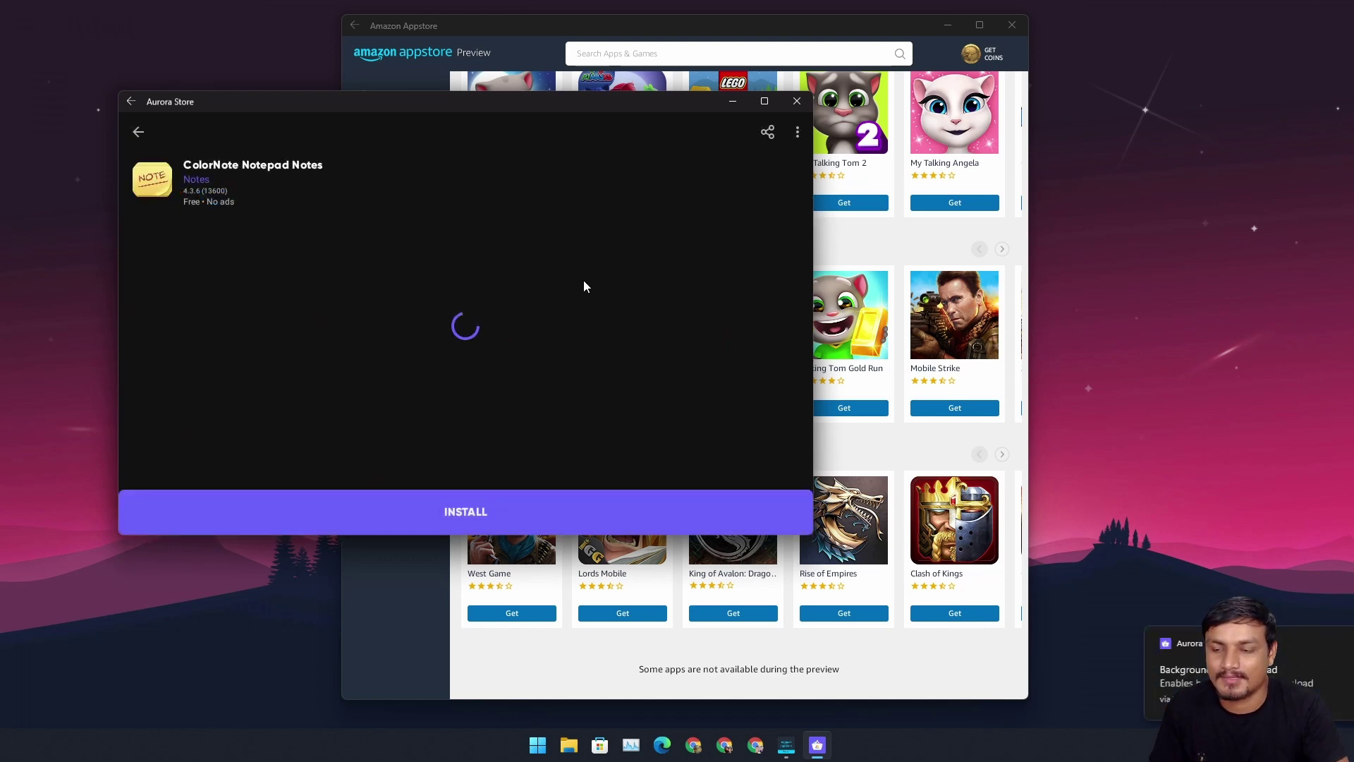
click(525, 491)
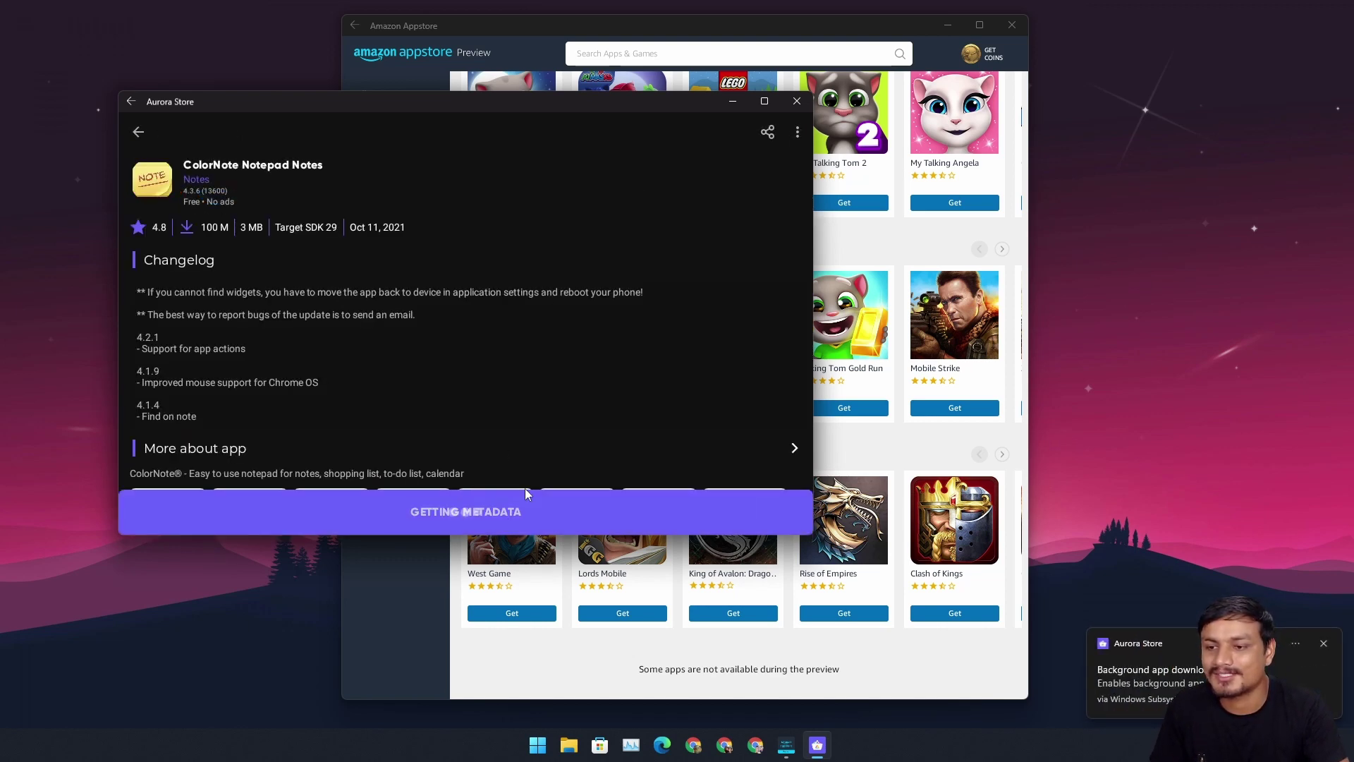
click(732, 101)
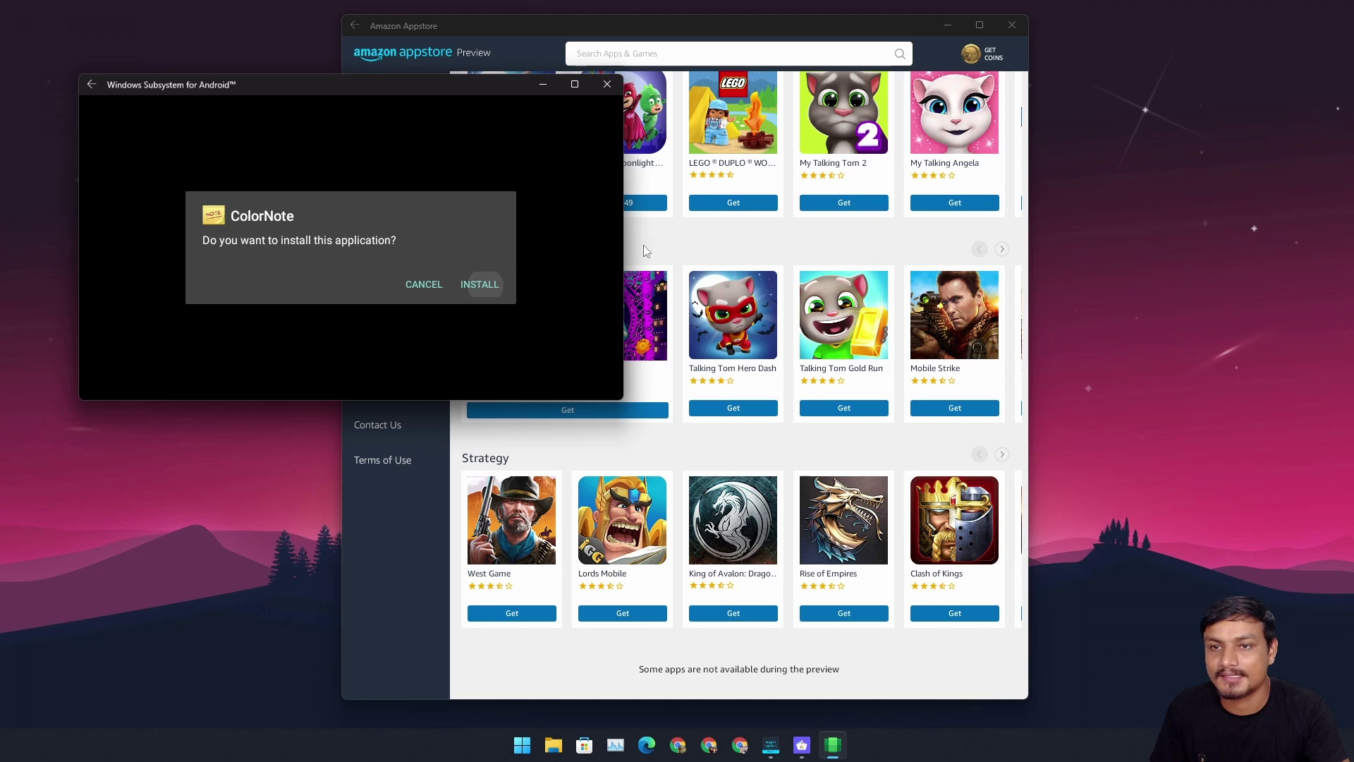
Bring Amazon Appstore back to the front and scroll its Games page to Top Free Games.
click(670, 27)
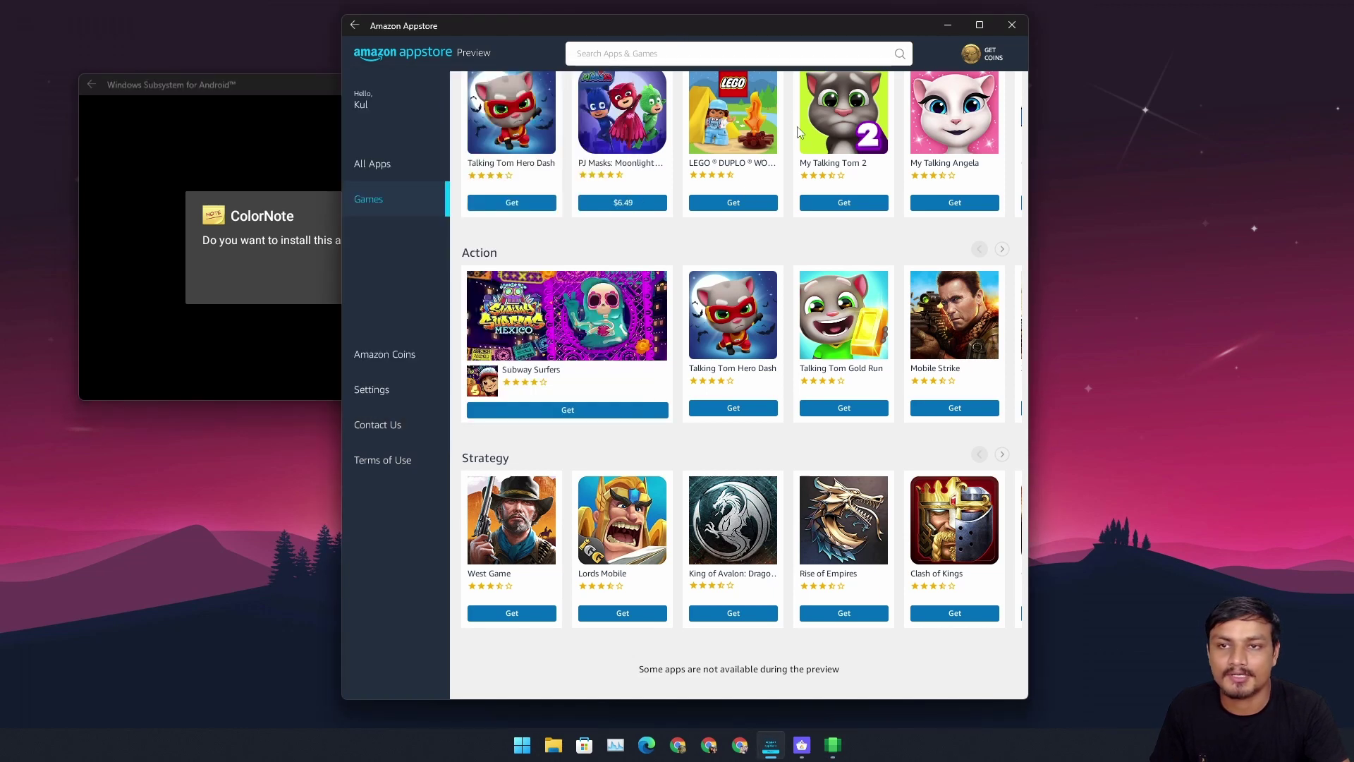
scroll(720, 363, up, 3)
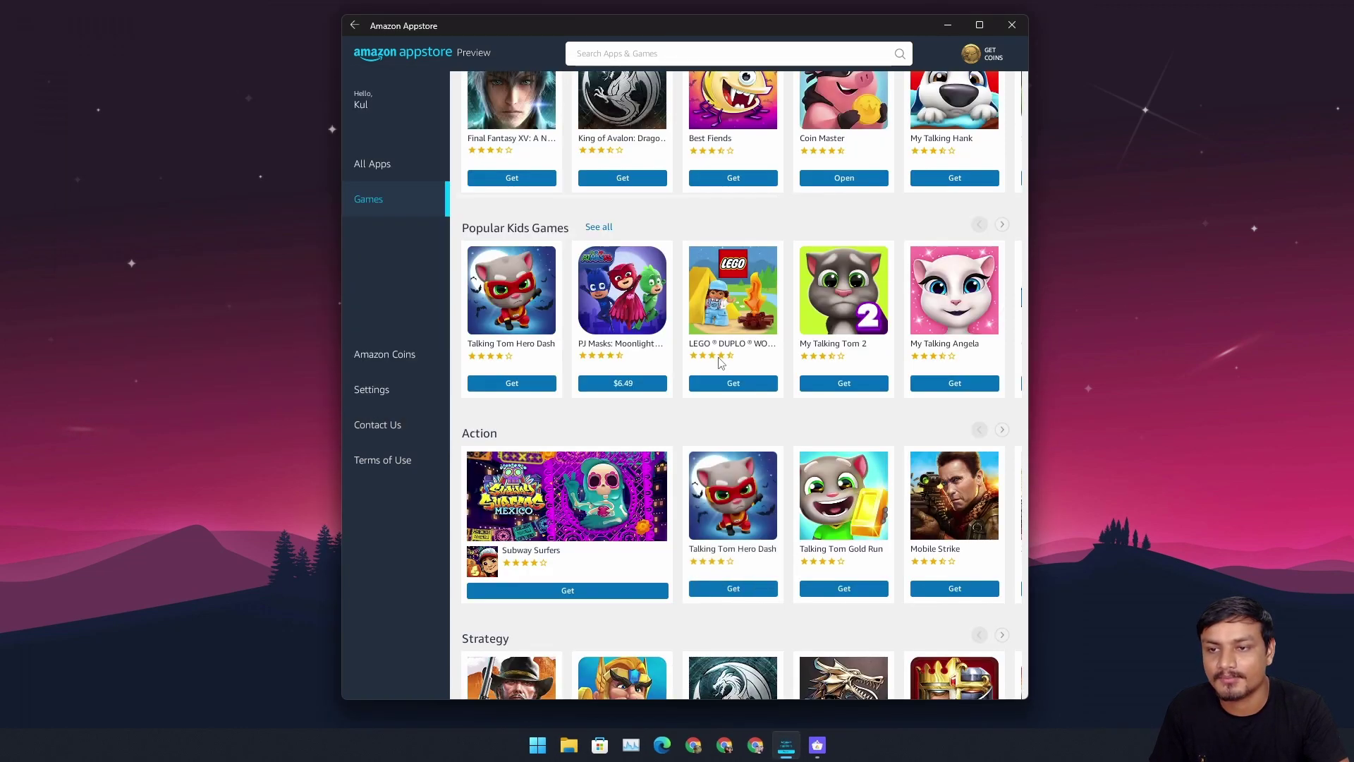
scroll(721, 363, down, 3)
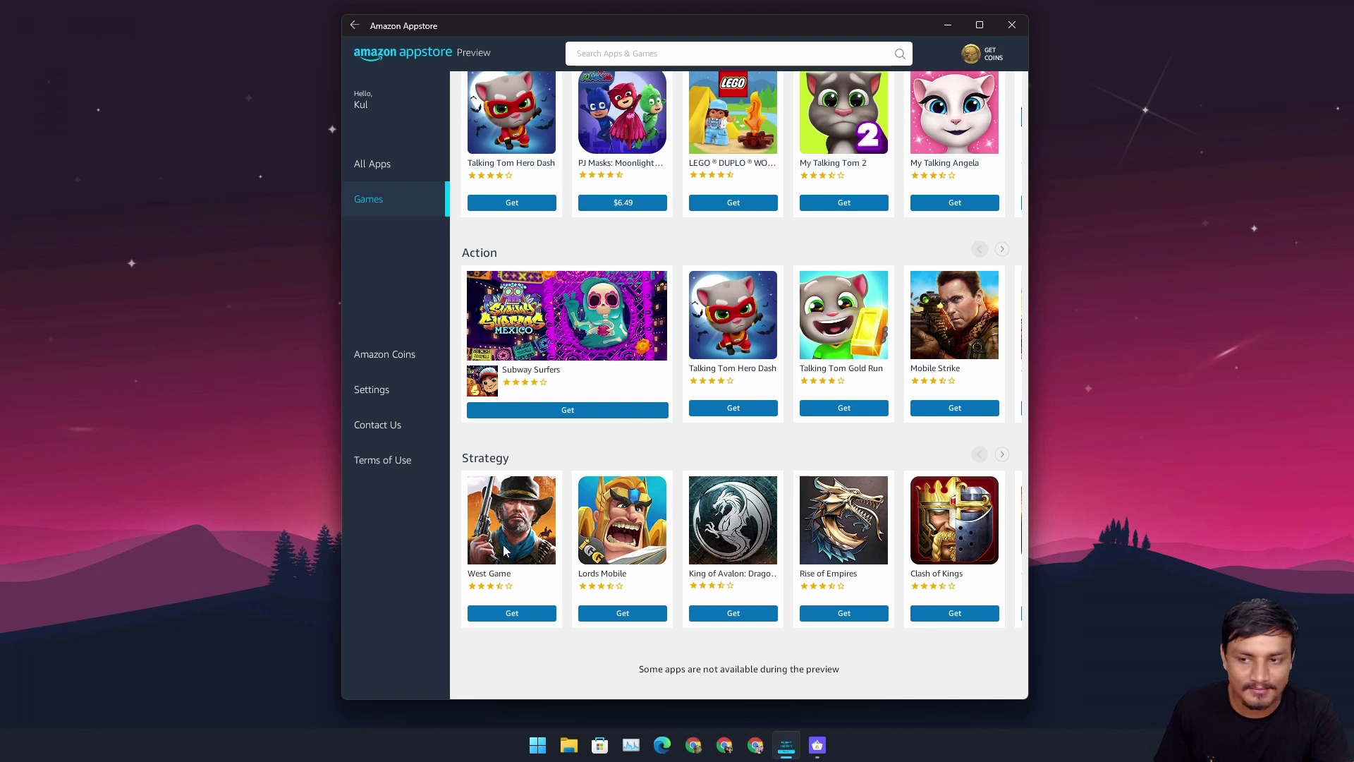
scroll(745, 412, up, 3)
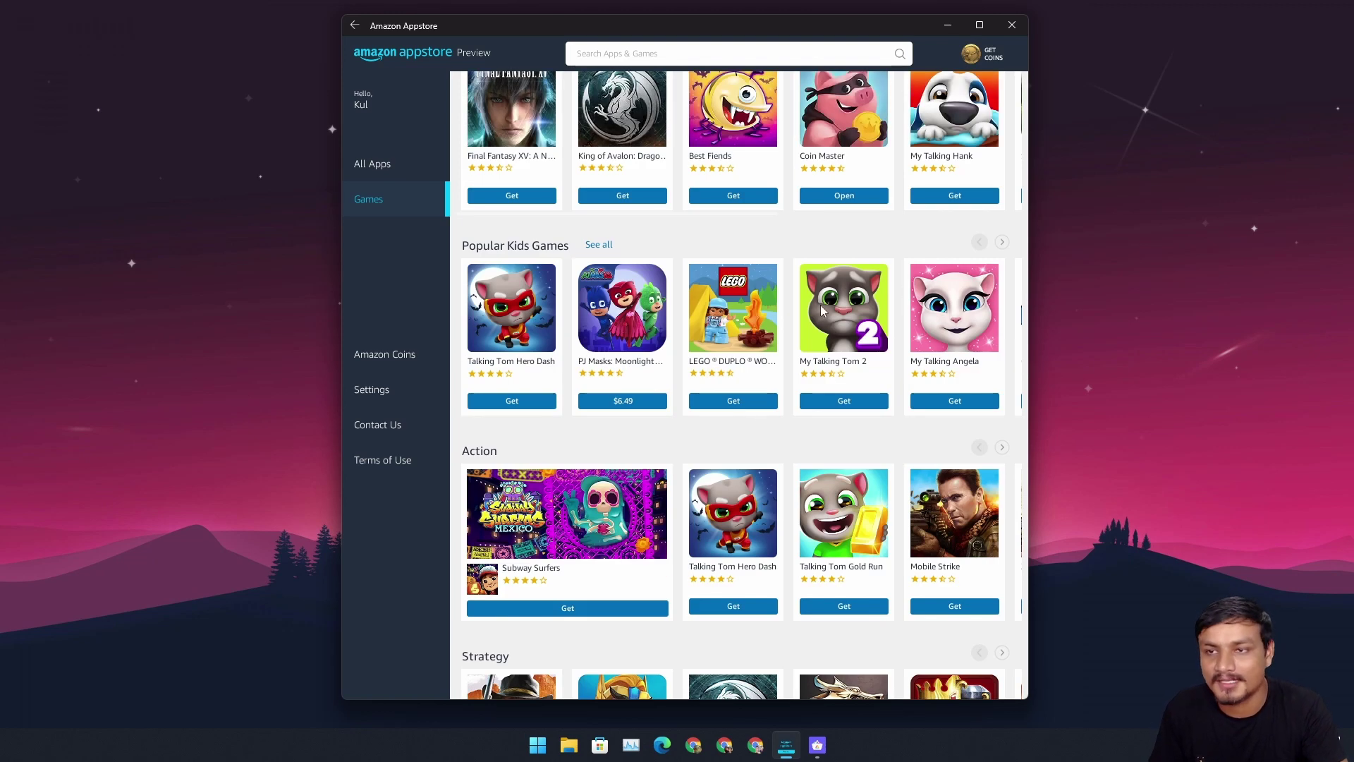
scroll(761, 284, up, 2)
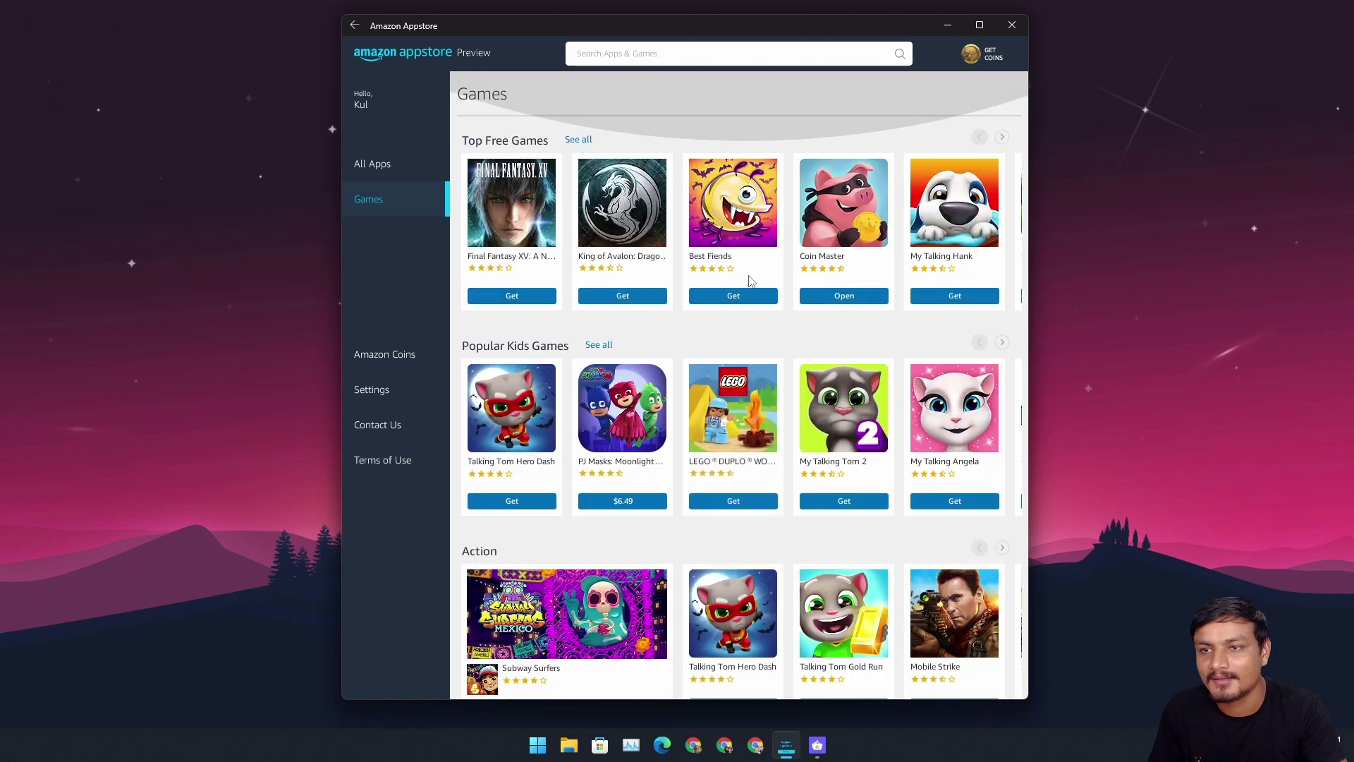
Close Amazon Appstore, confirm ColorNote shows OPEN in Aurora Store, and open Start listing ColorNote.
click(1011, 26)
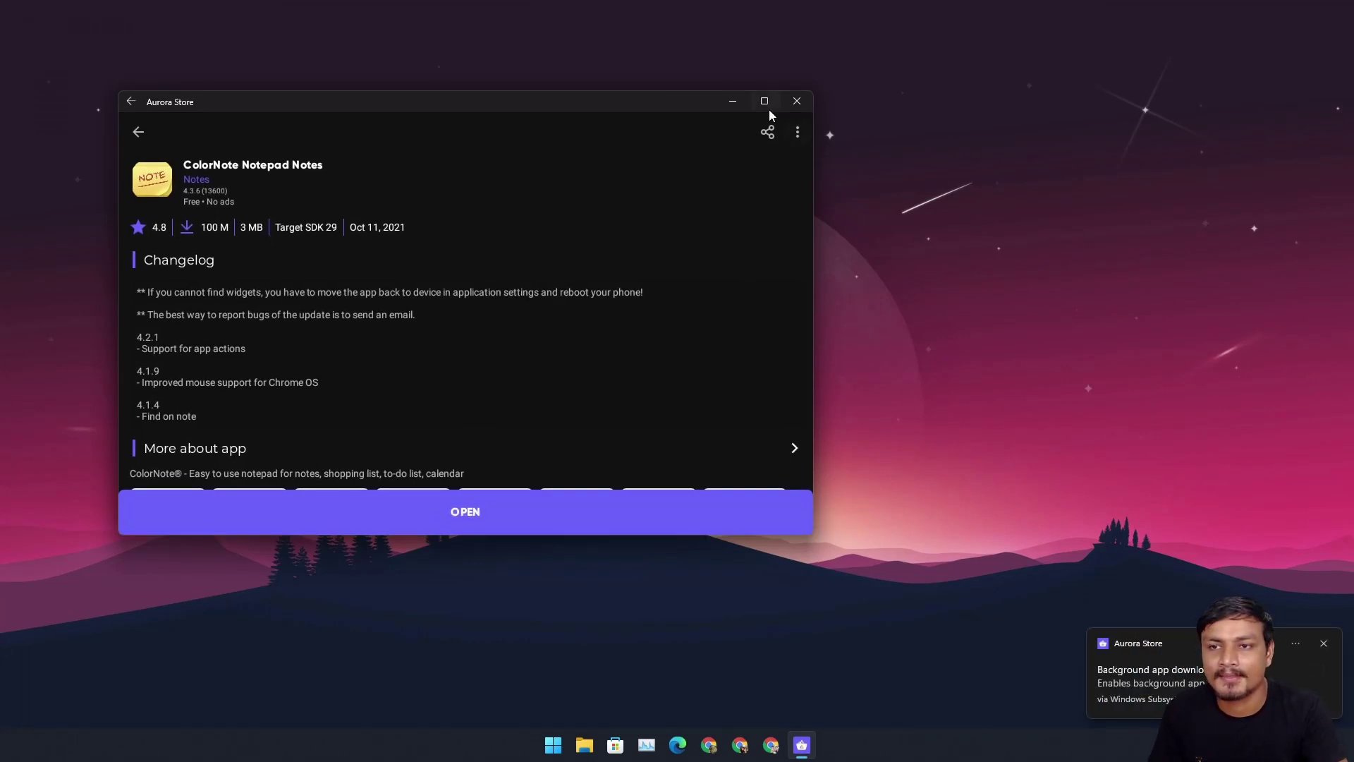
mouse_move(765, 108)
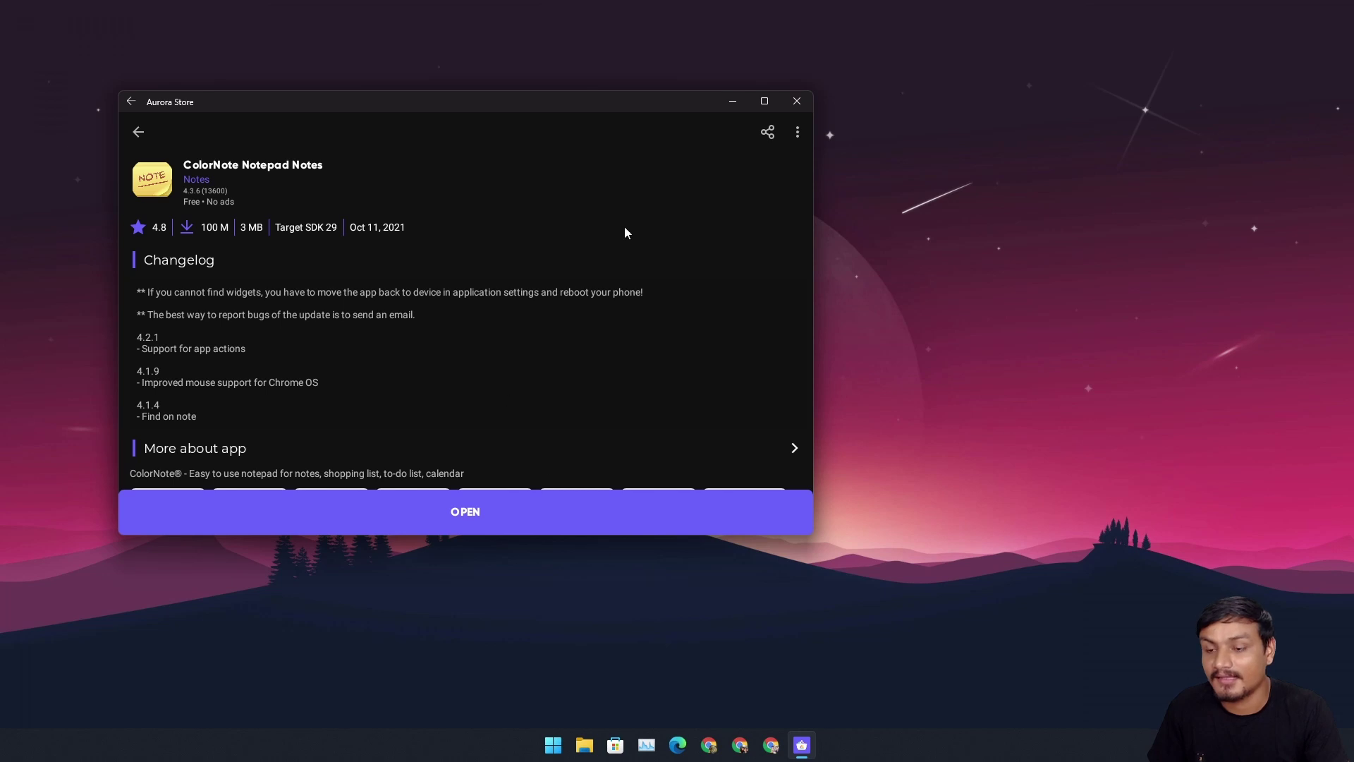
click(562, 758)
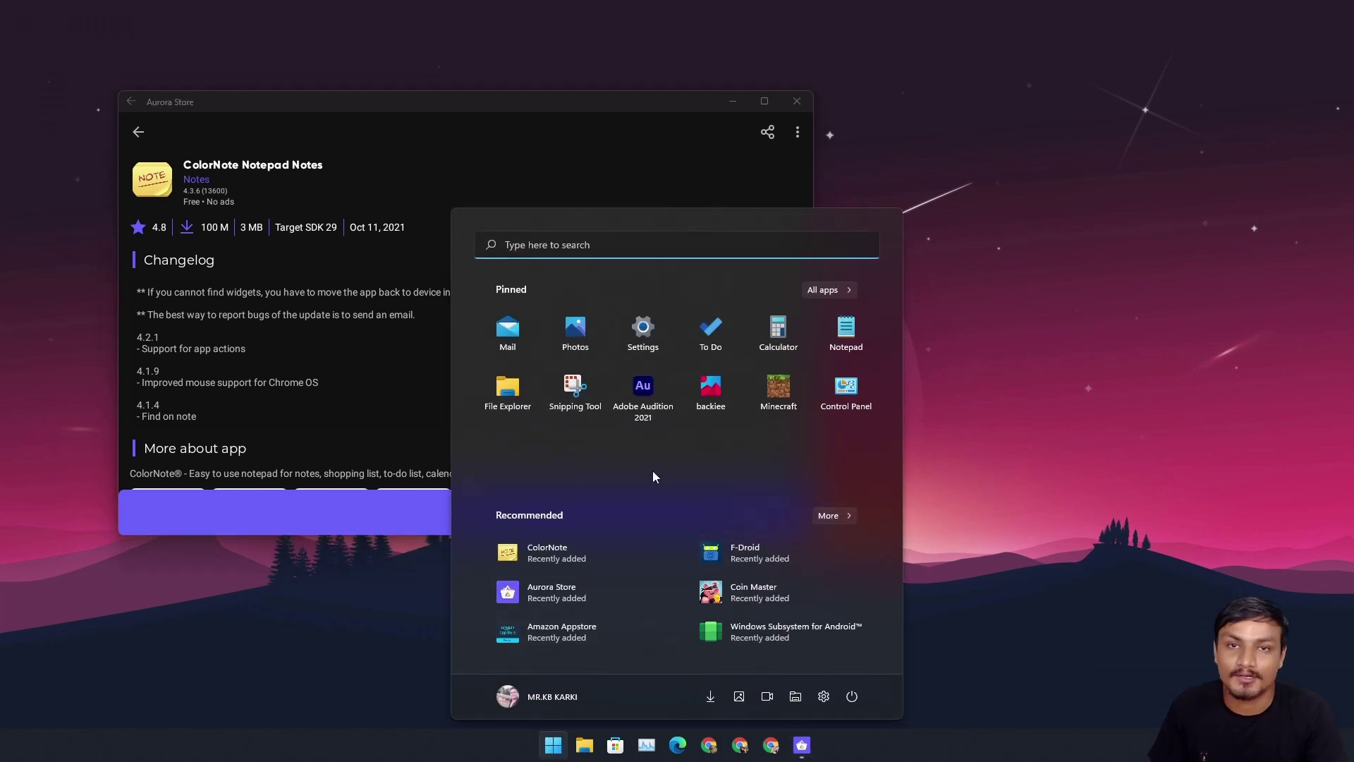
Launch ColorNote, allow file access, skip the tutorial, then enlarge its window and move it right.
click(552, 550)
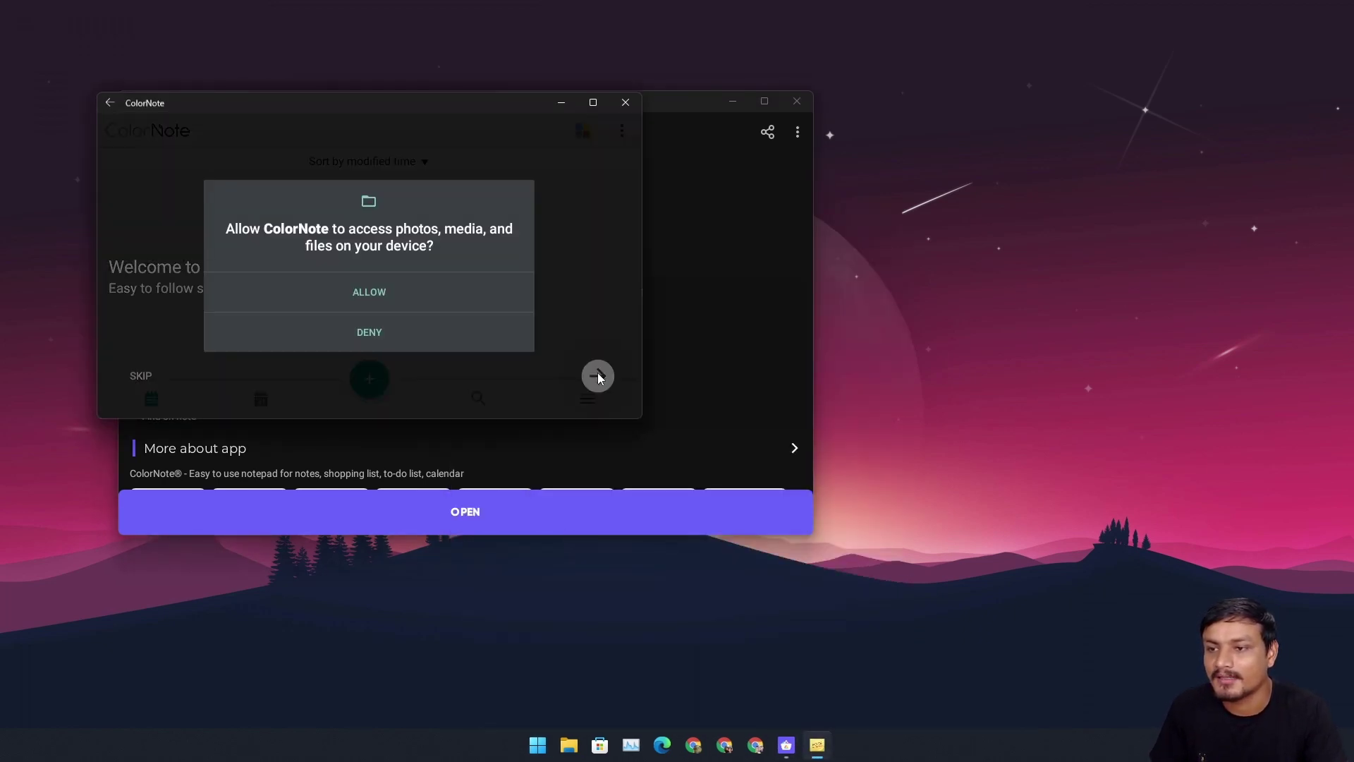
click(375, 292)
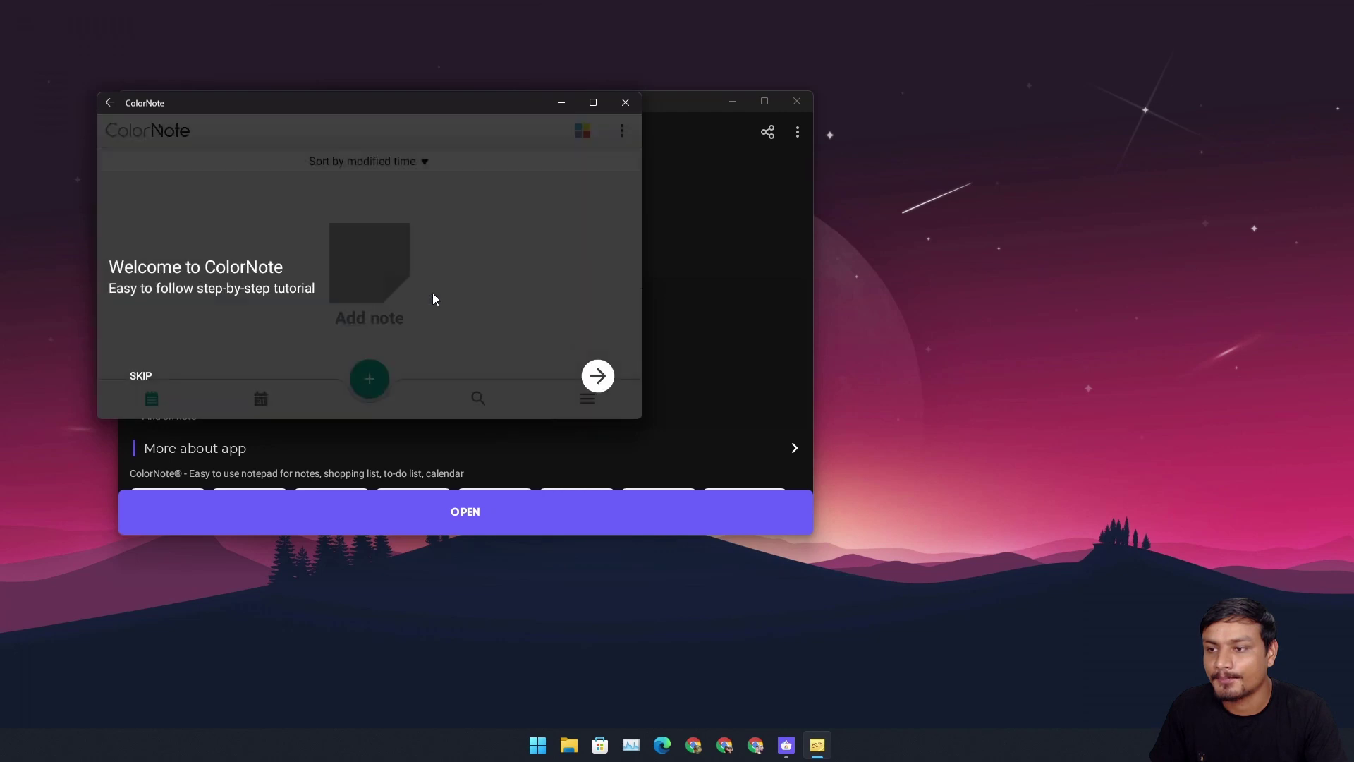
click(140, 377)
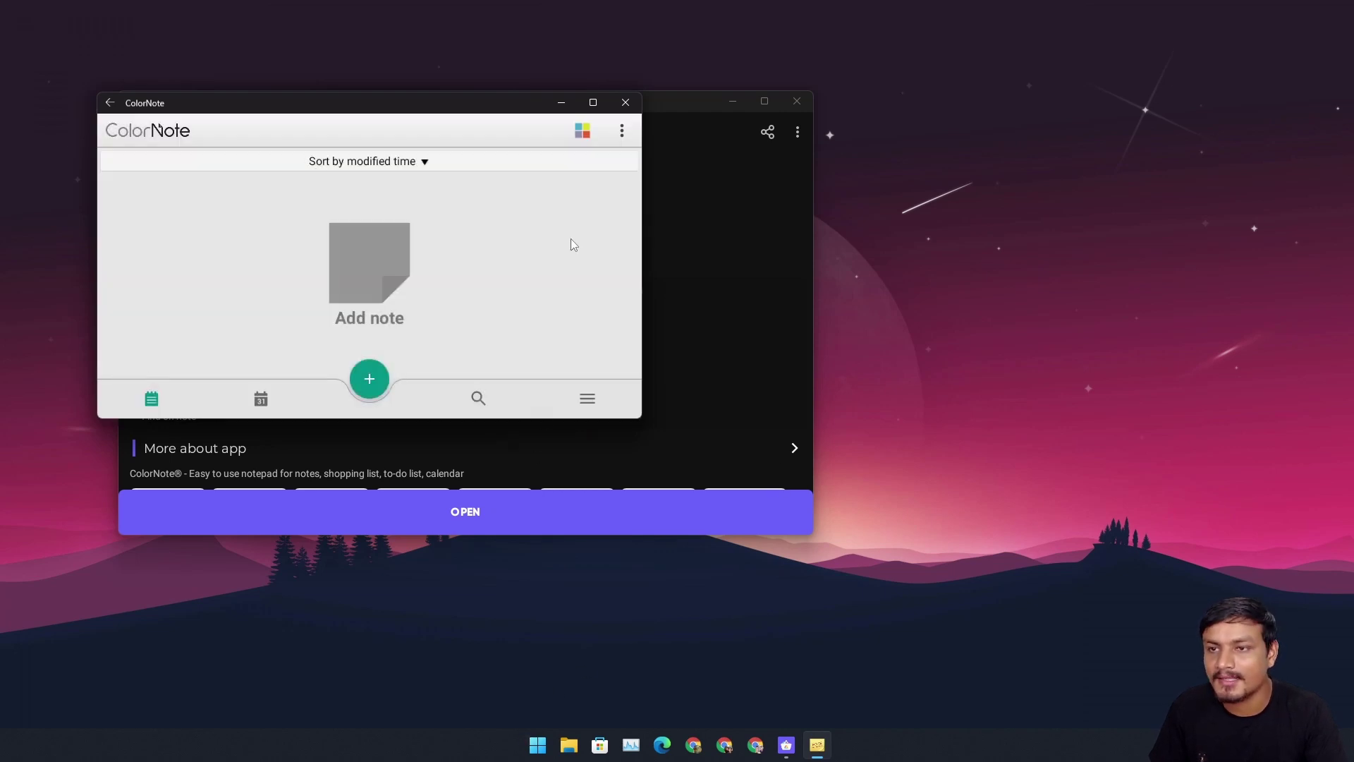
drag(631, 421, 666, 544)
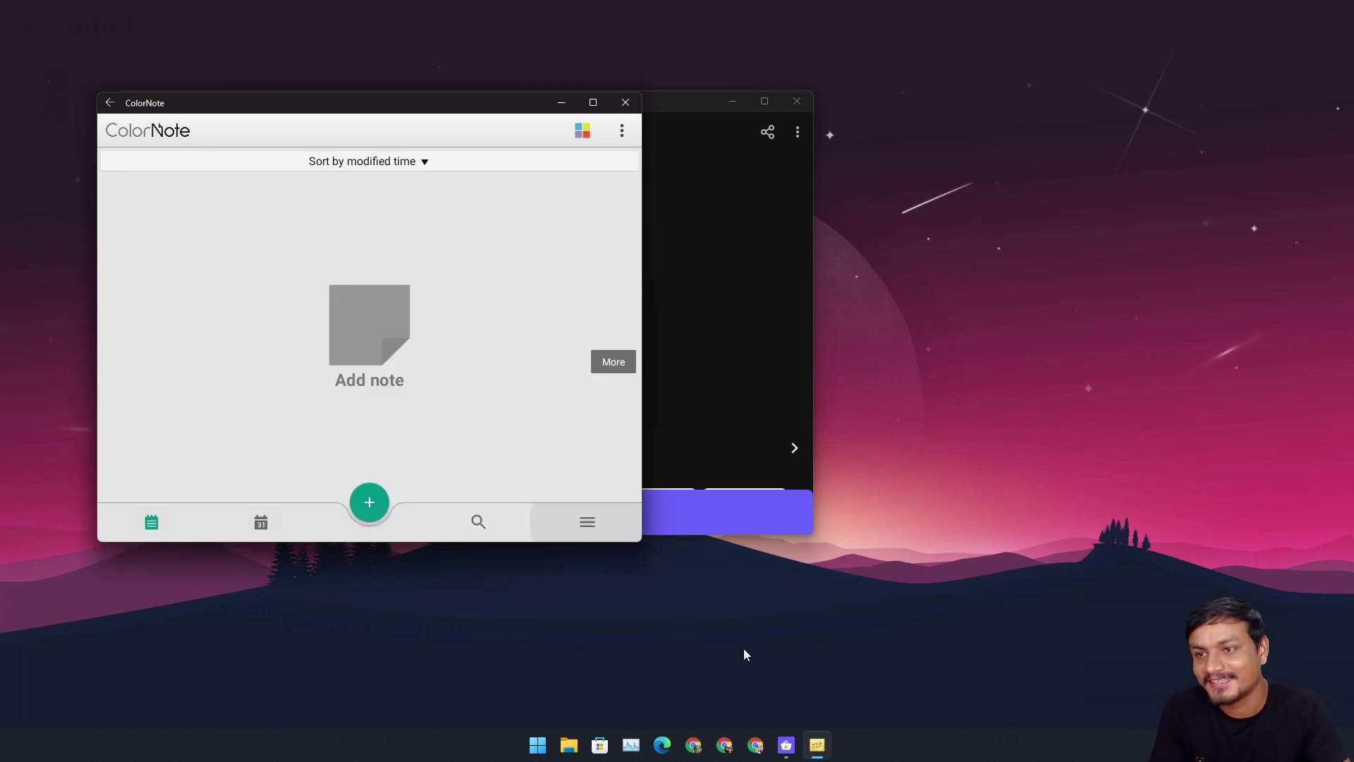
drag(291, 105, 882, 88)
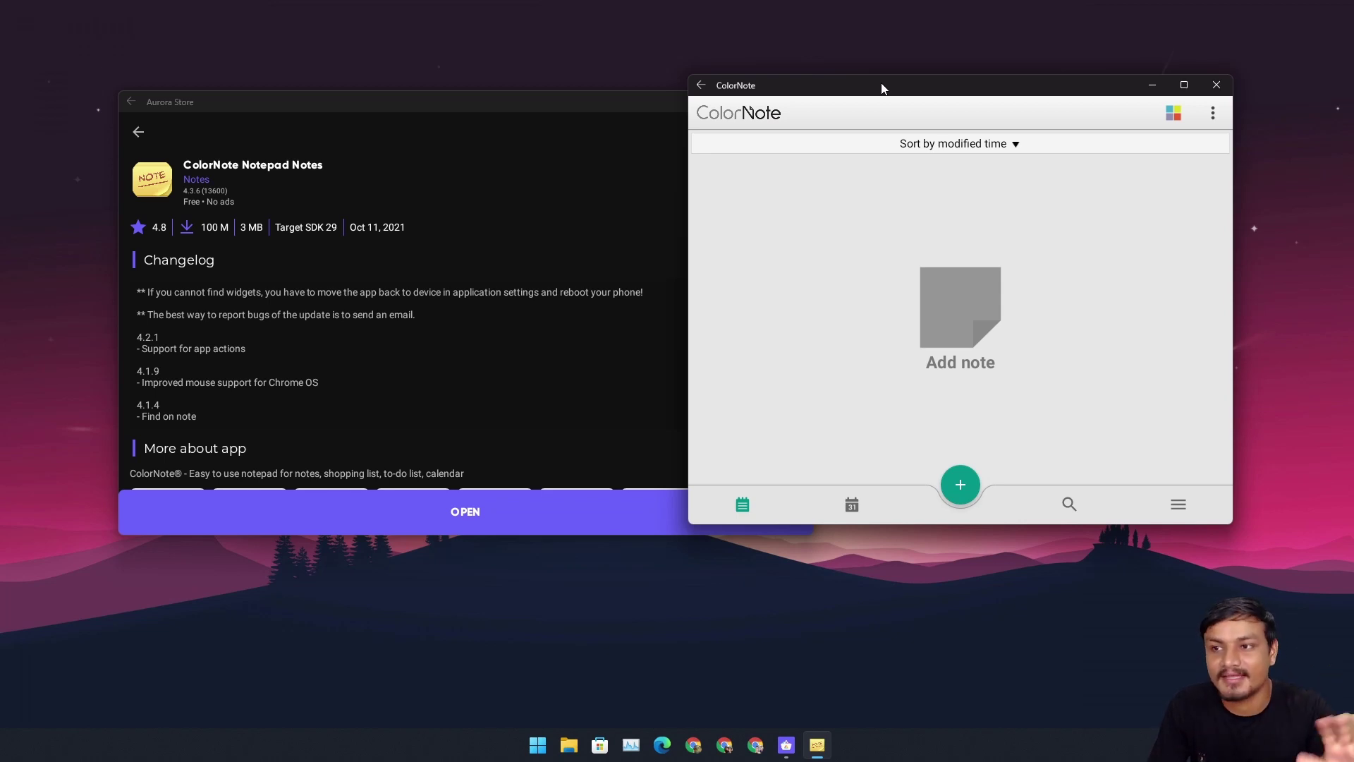
Return to Aurora Store's home, install YouTube from the For you list, then close Aurora Store.
click(134, 138)
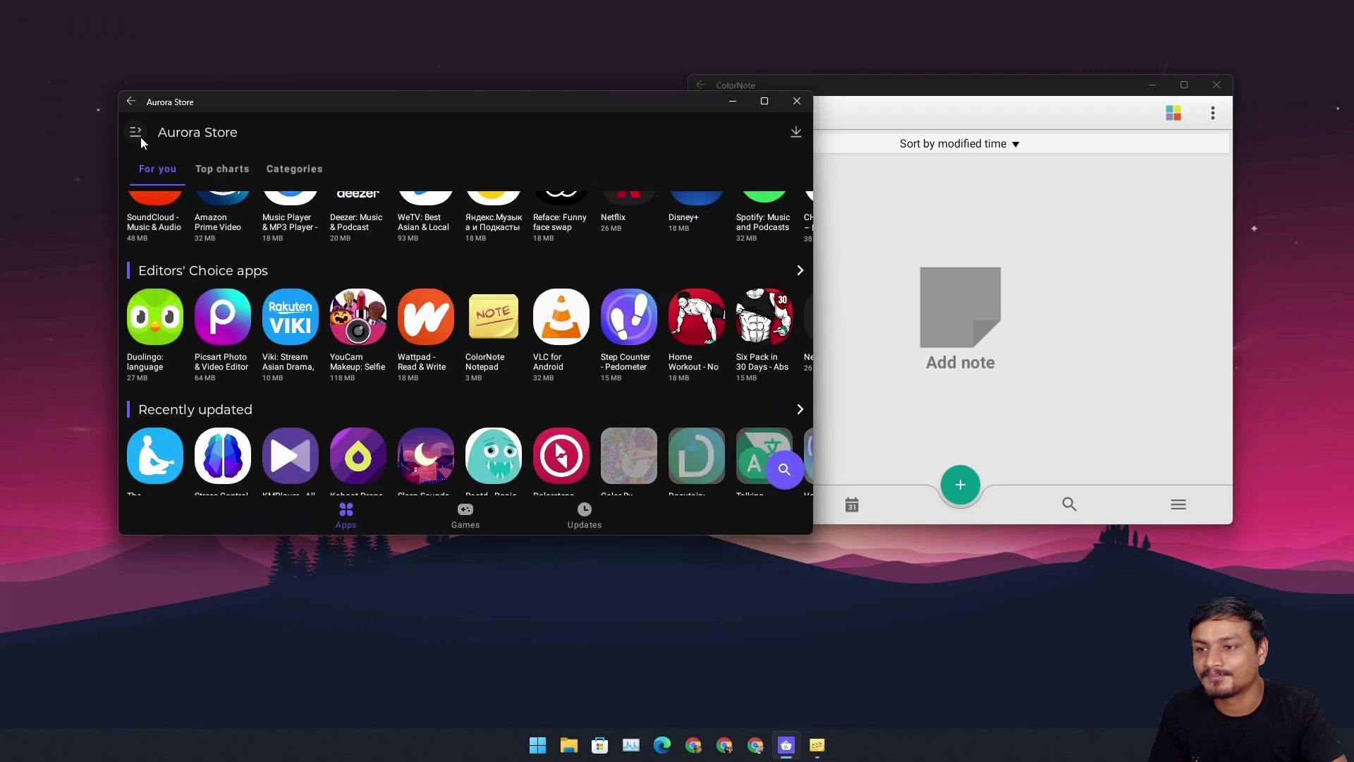
scroll(557, 392, down, 5)
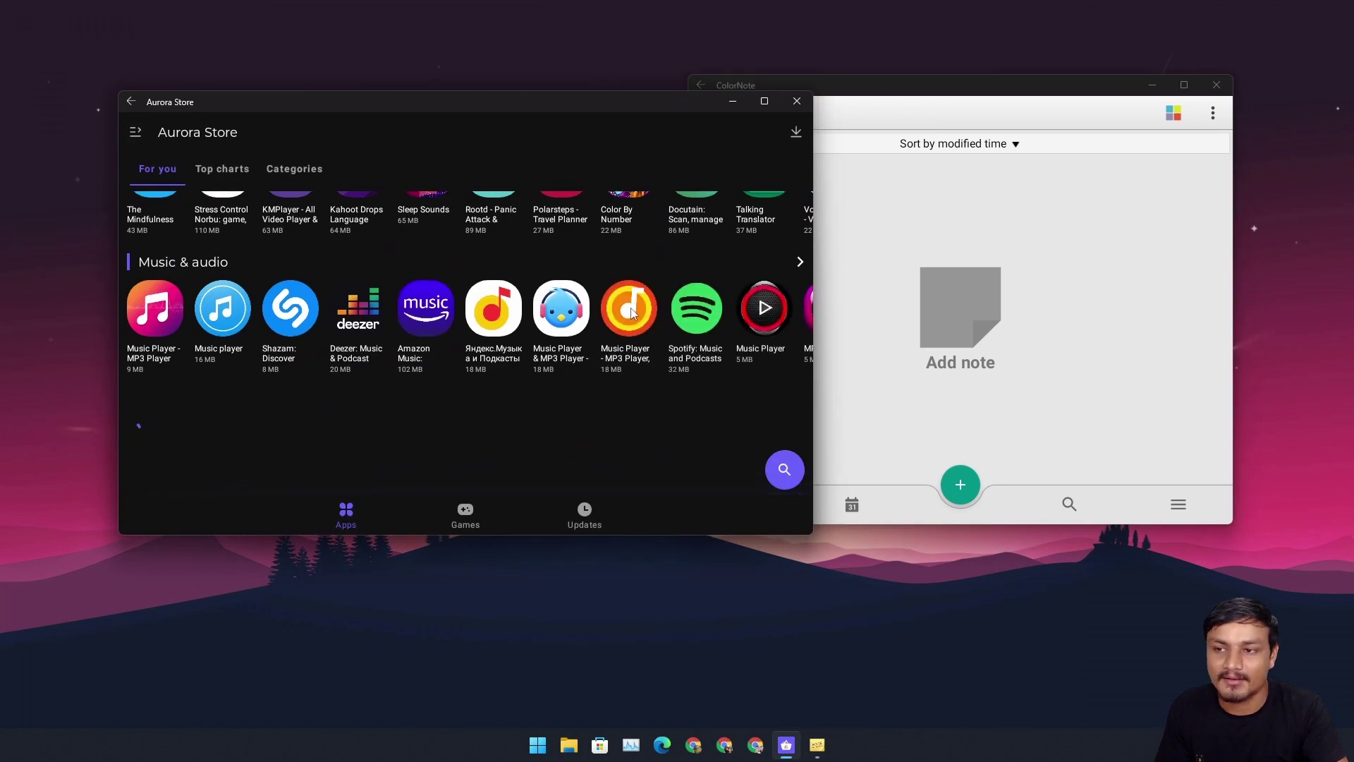
scroll(621, 345, down, 3)
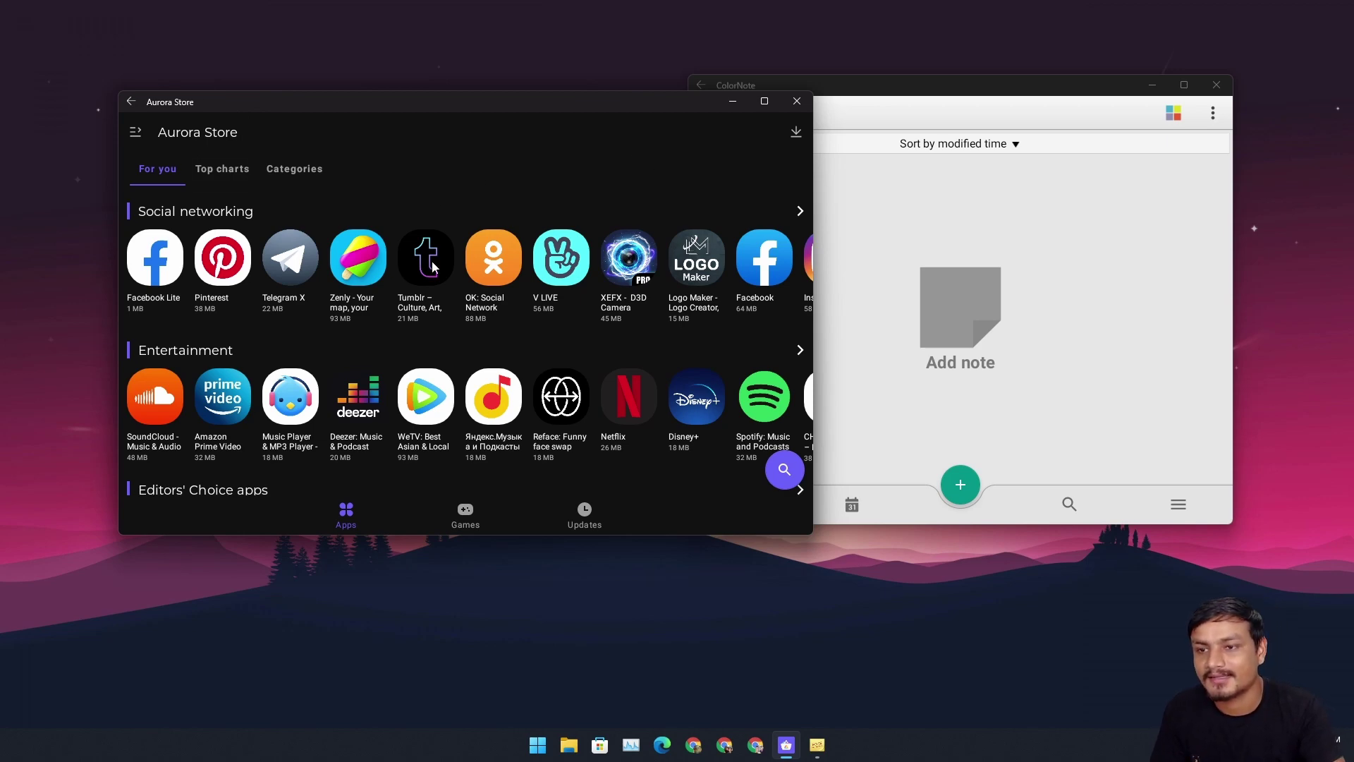
scroll(485, 243, up, 10)
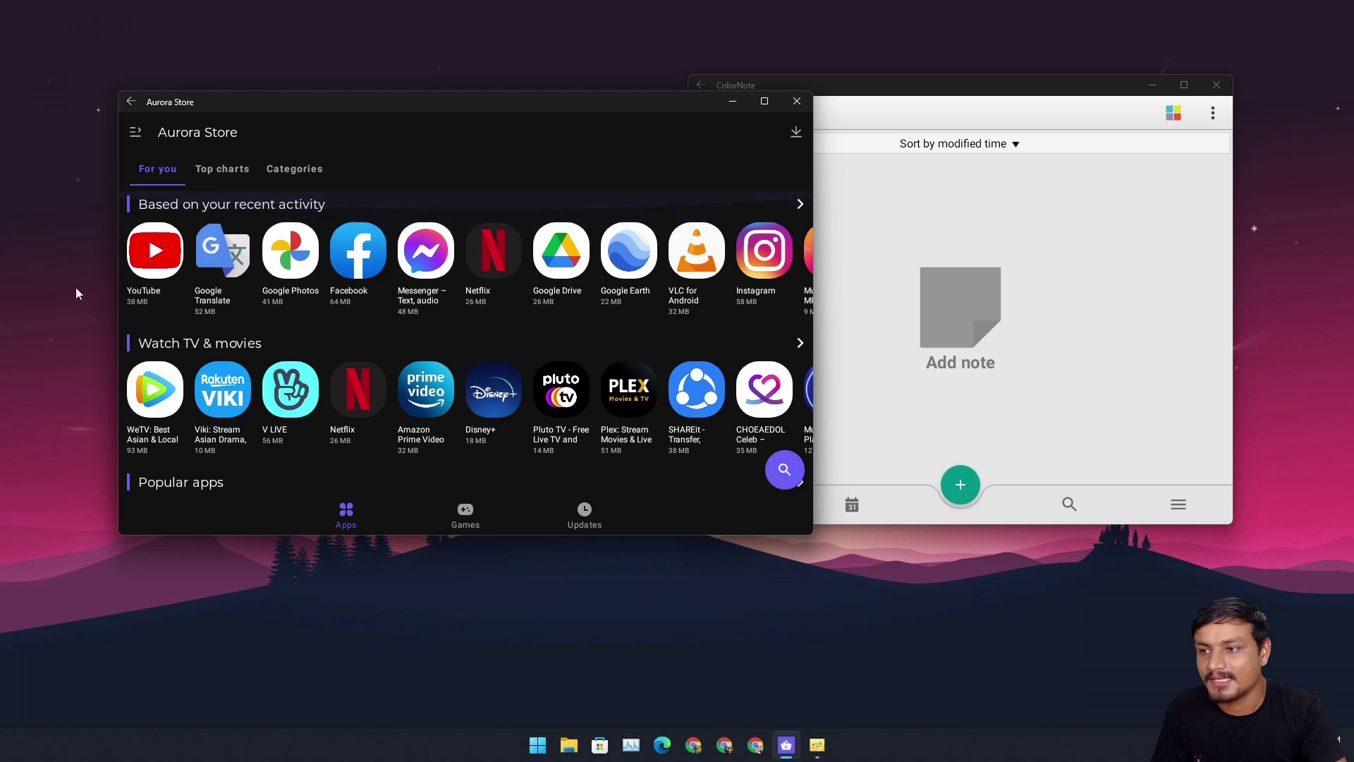
click(153, 257)
click(488, 511)
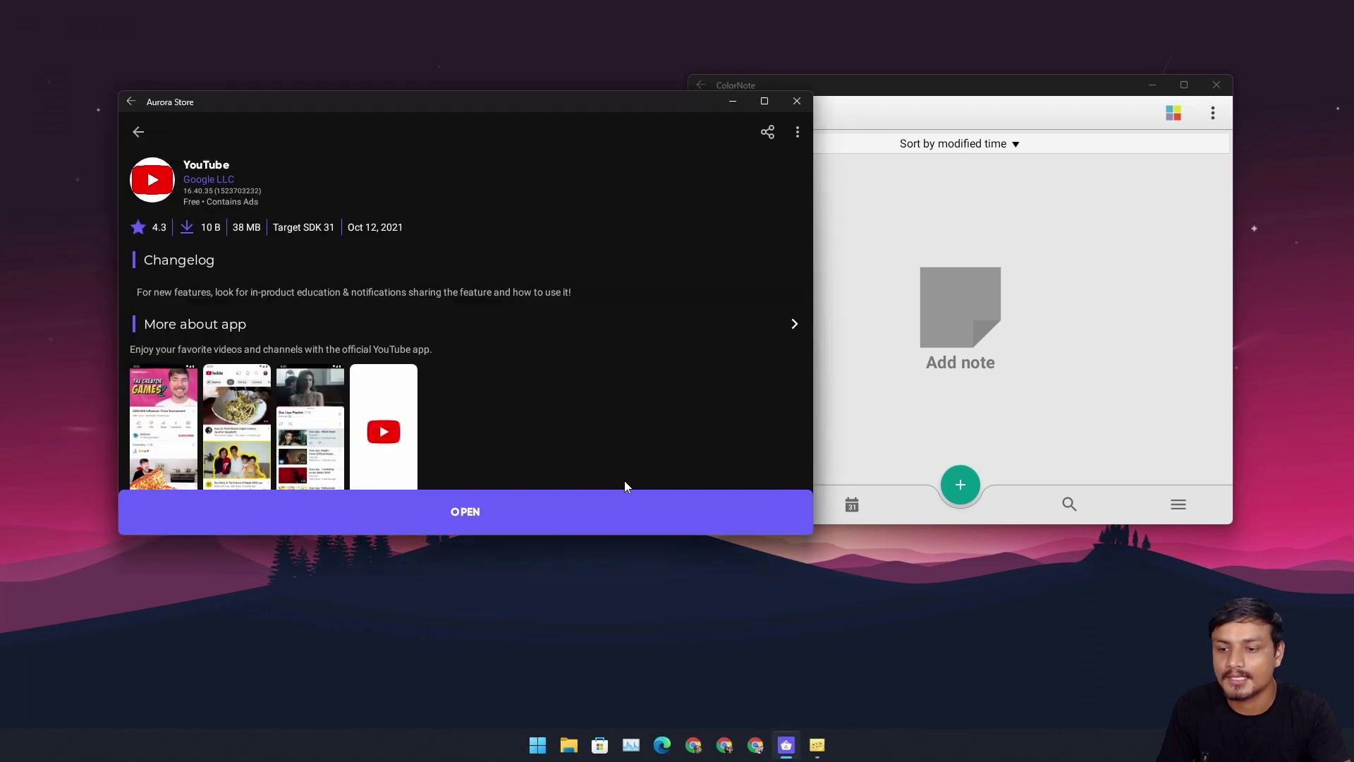
click(797, 101)
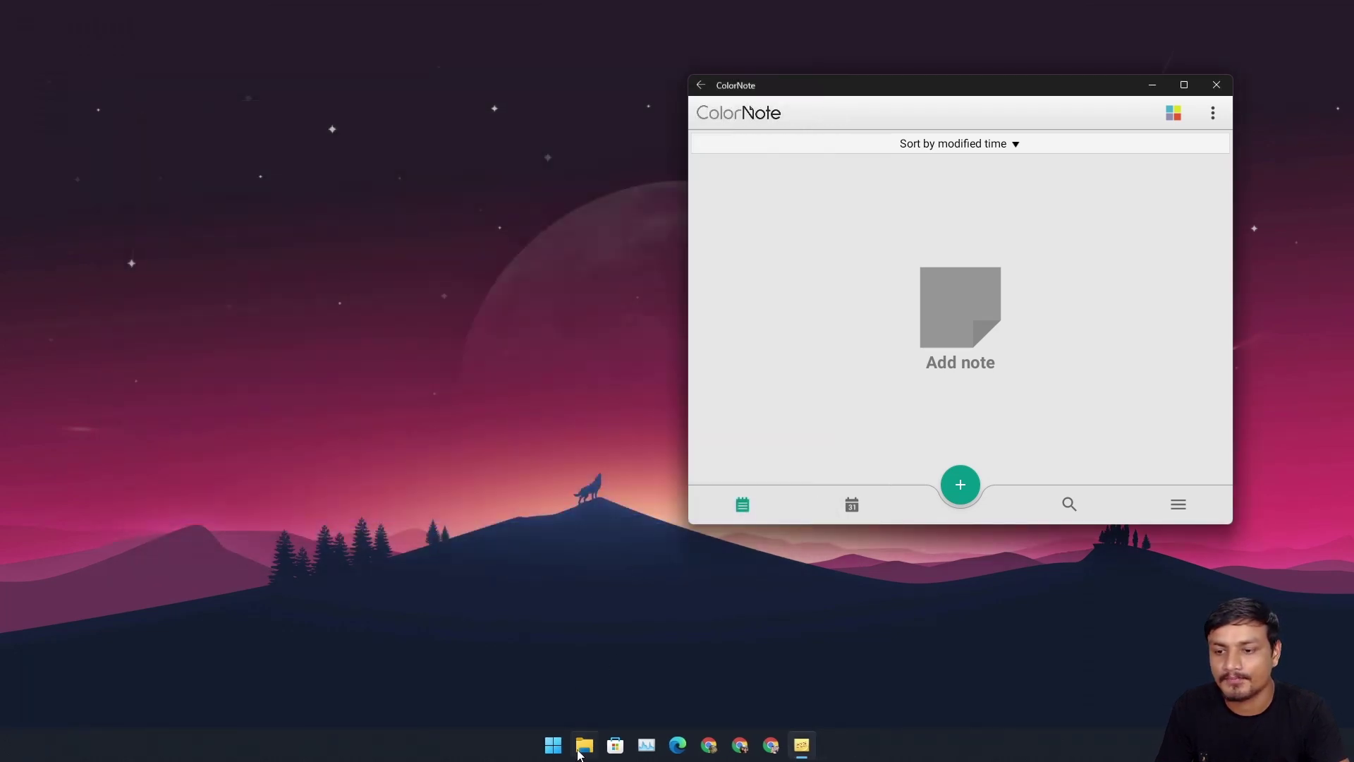
Launch YouTube from Start's Recommended list, position its window, then close ColorNote.
click(555, 748)
click(540, 556)
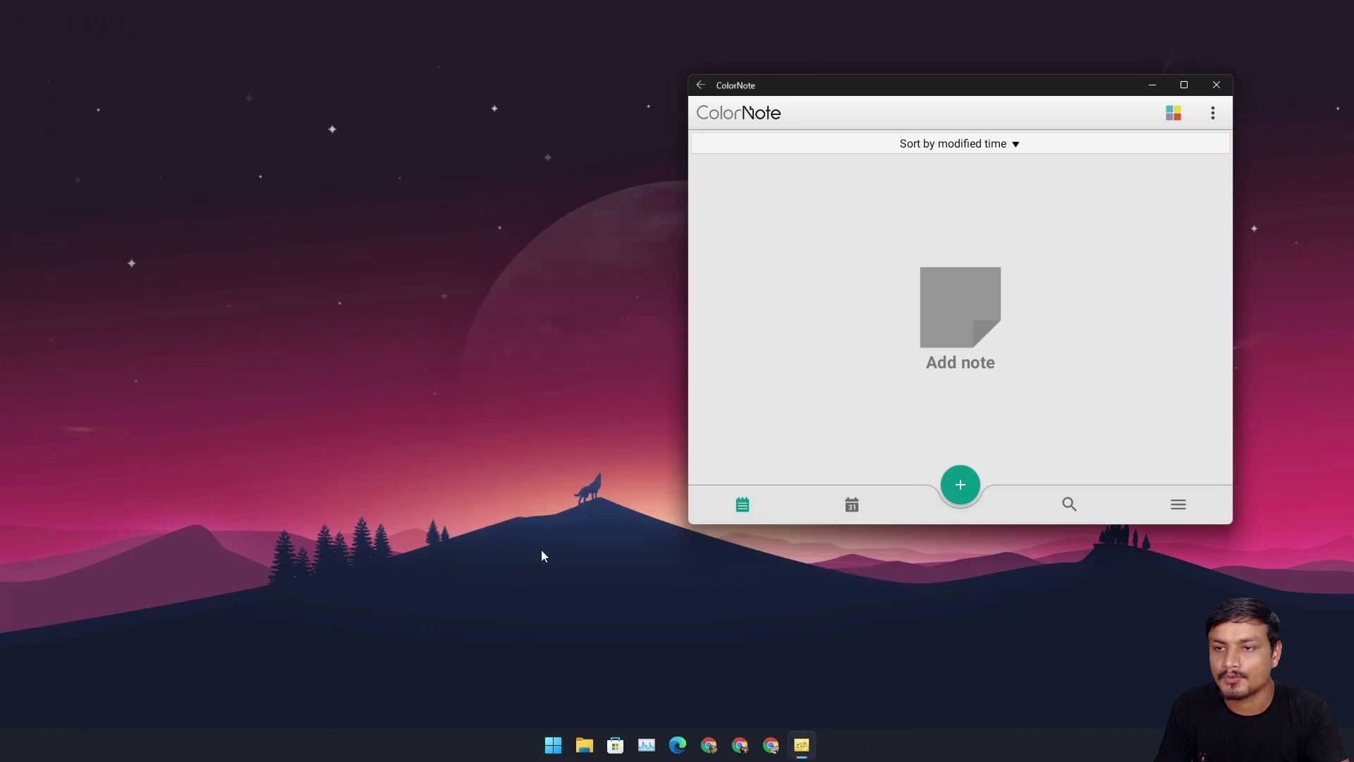
drag(396, 143, 334, 142)
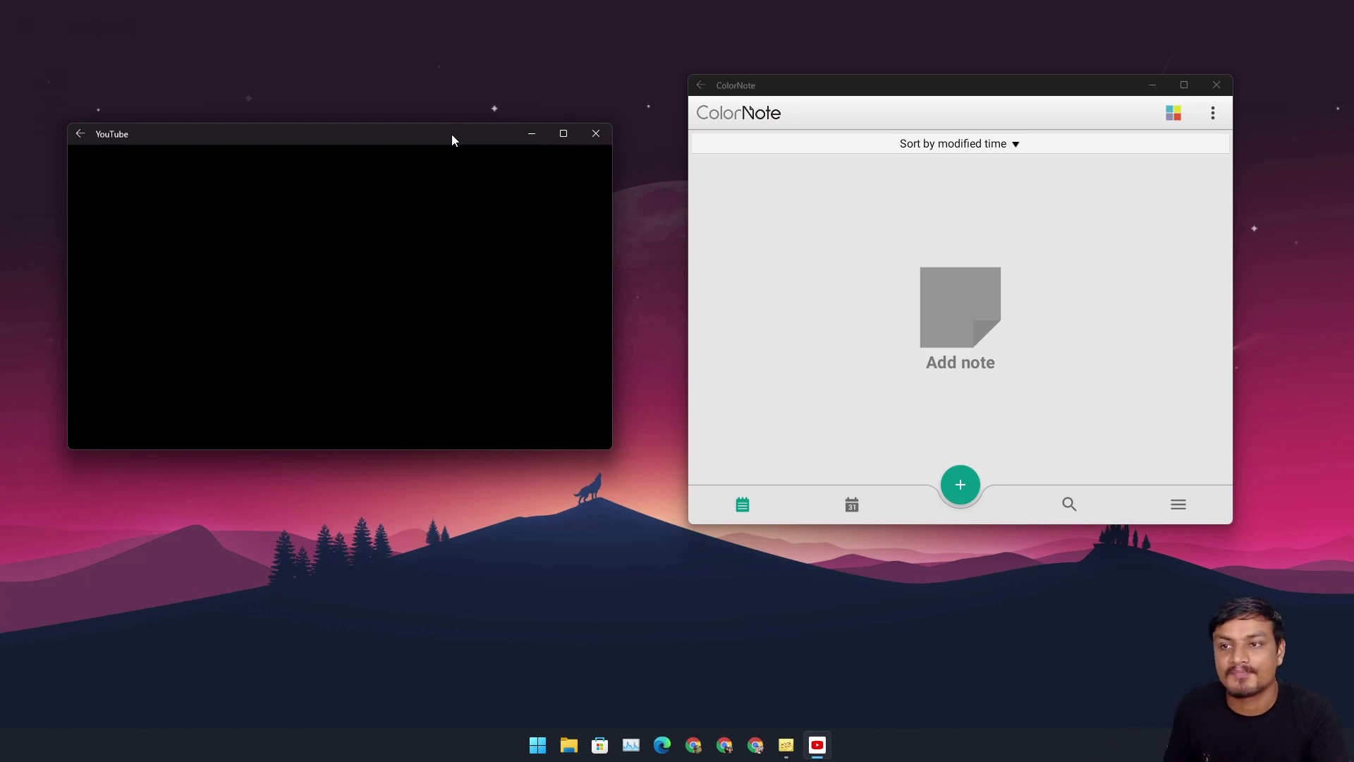
drag(441, 135, 443, 129)
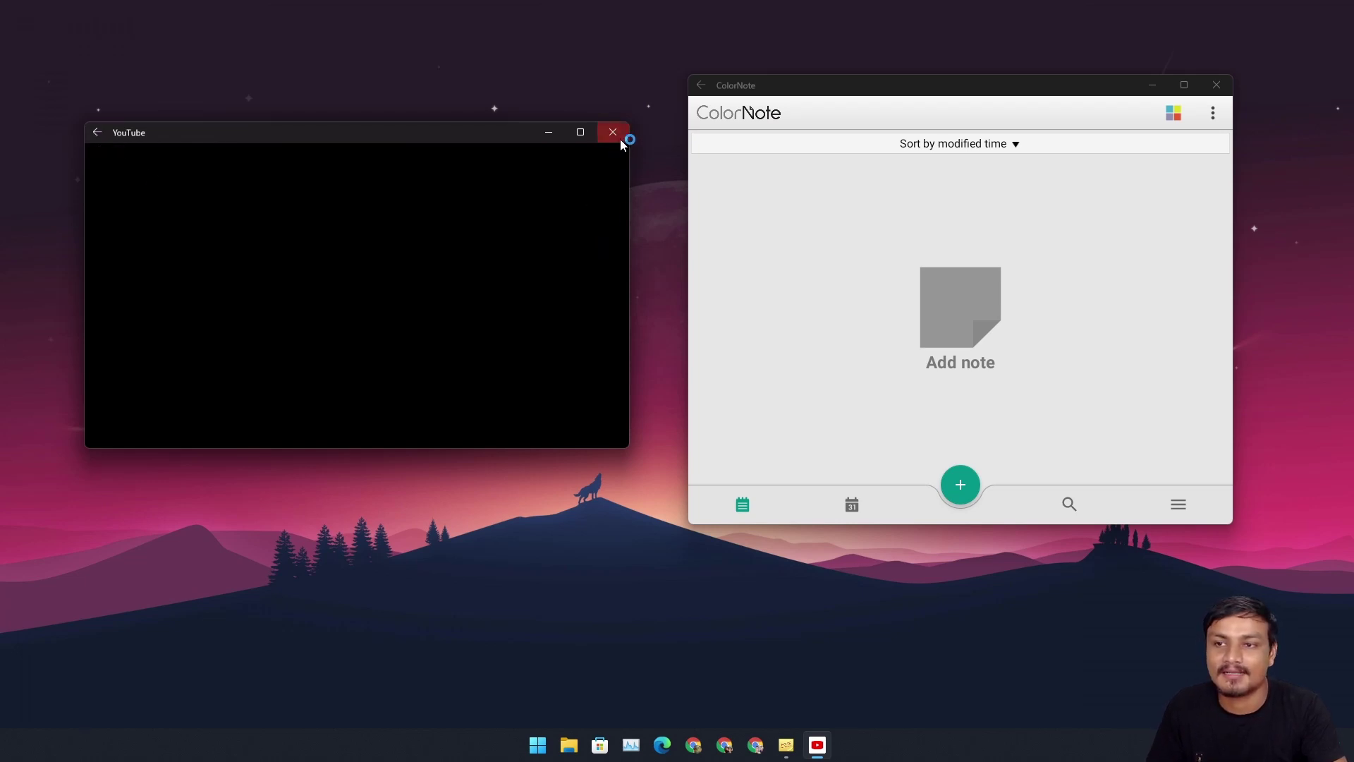
click(1216, 86)
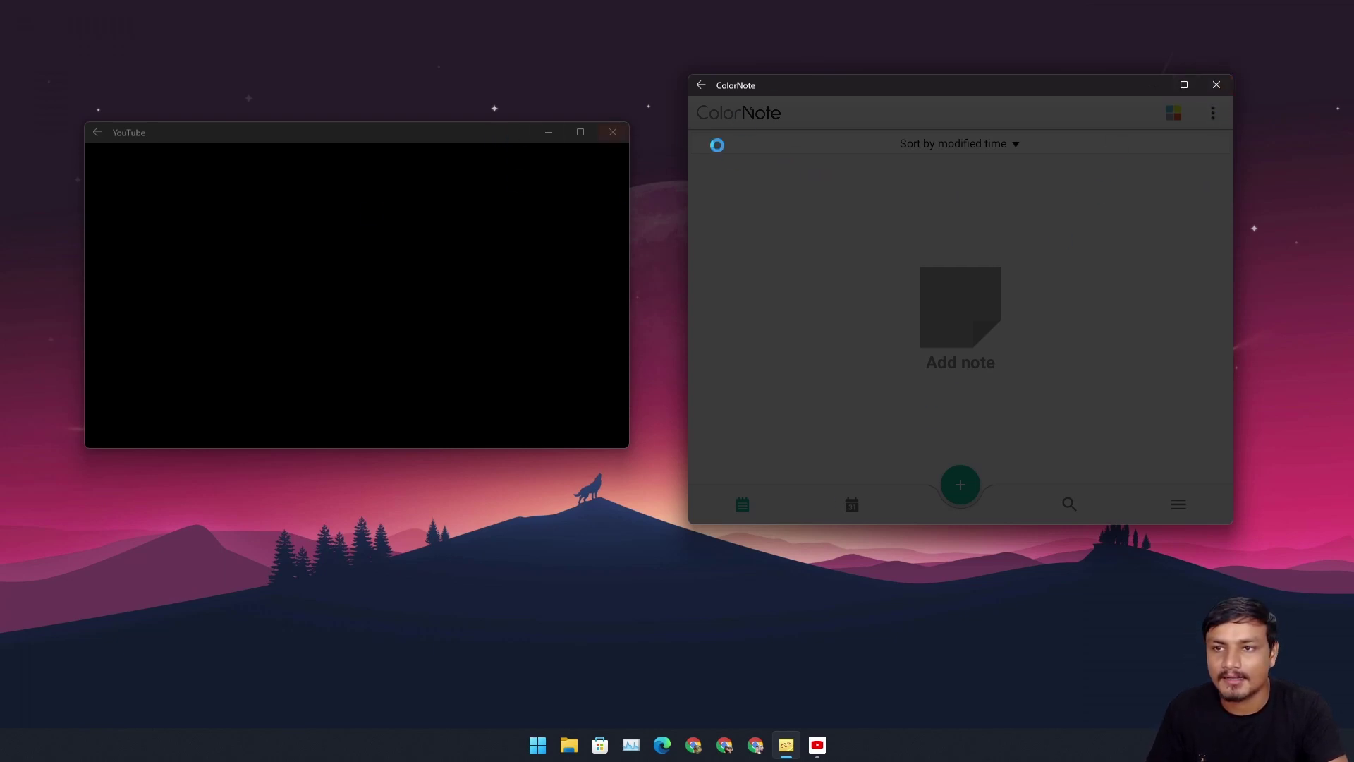
Close the ColorNote and YouTube windows.
click(537, 744)
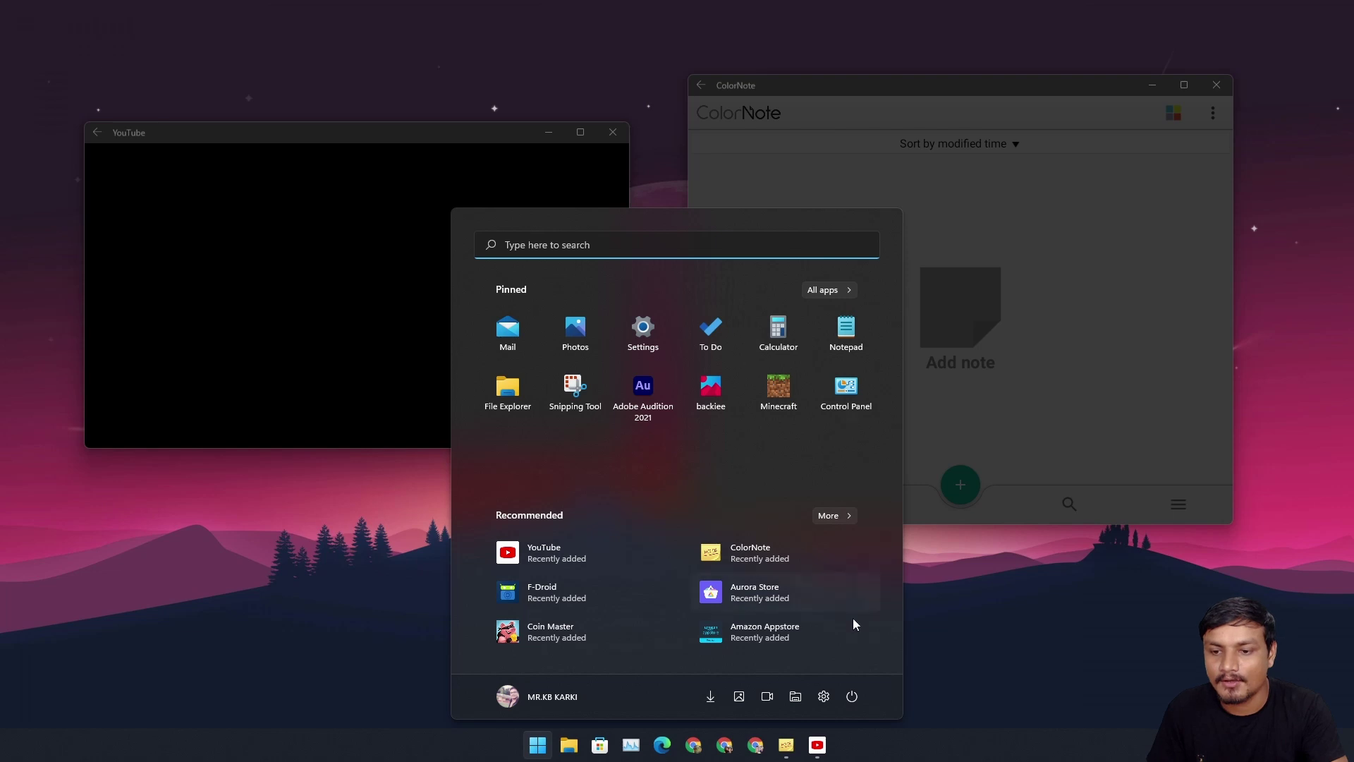
click(922, 94)
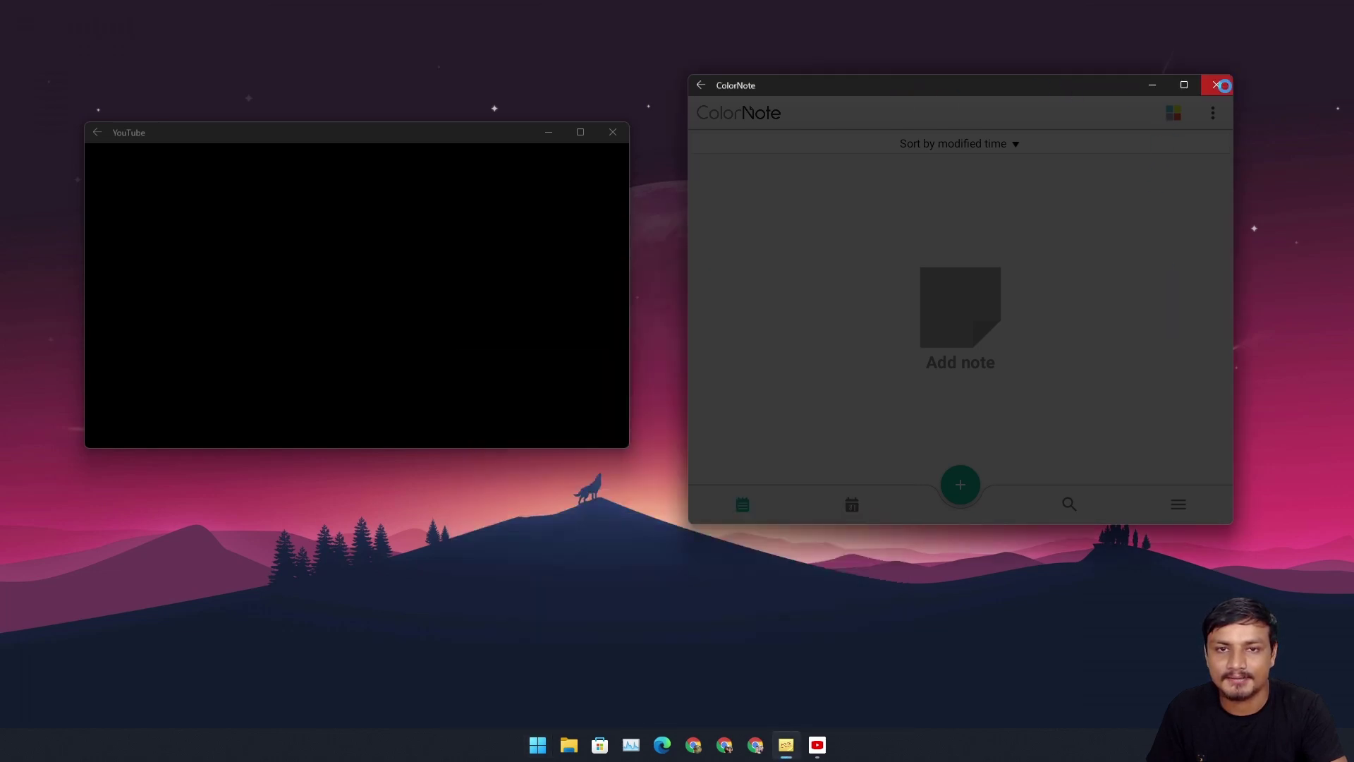
click(1217, 84)
click(613, 133)
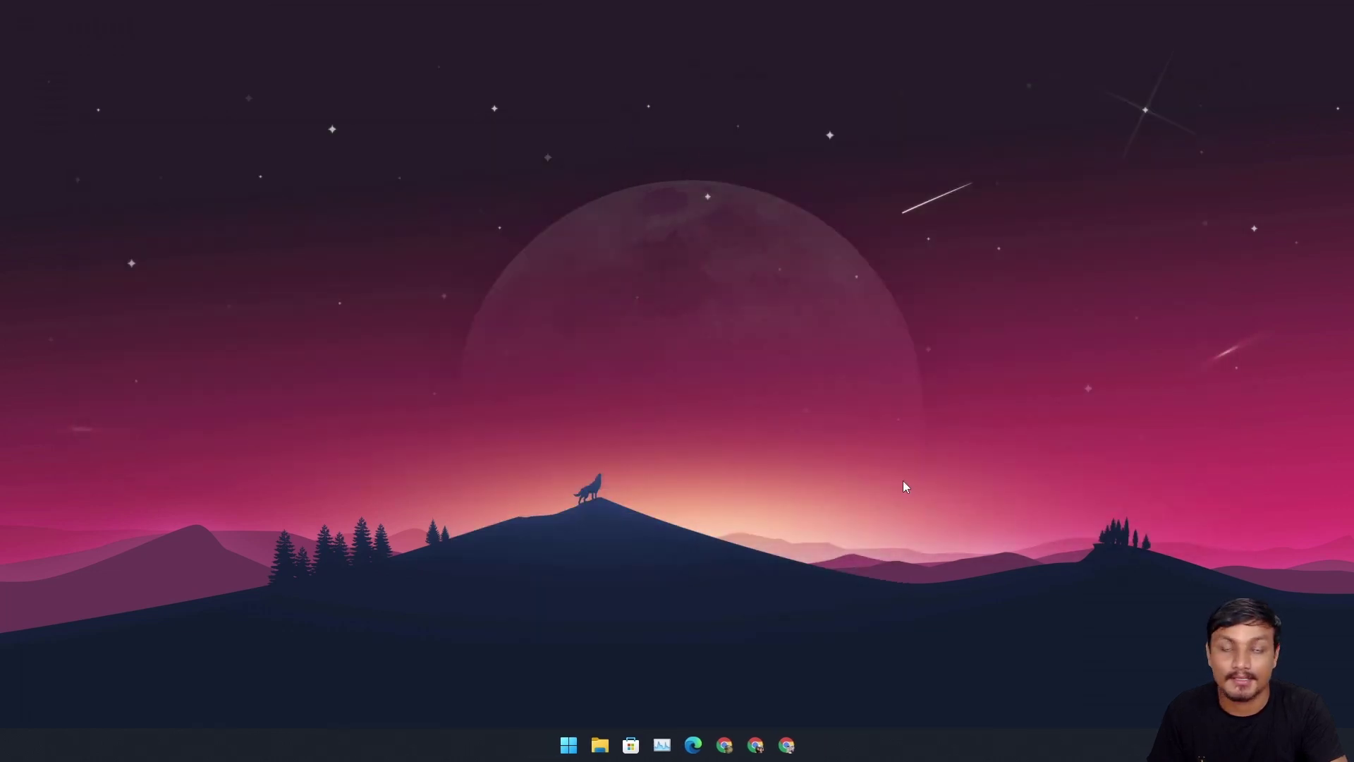
Clear the Aurora Store notification from the notifications and calendar panel.
click(1341, 738)
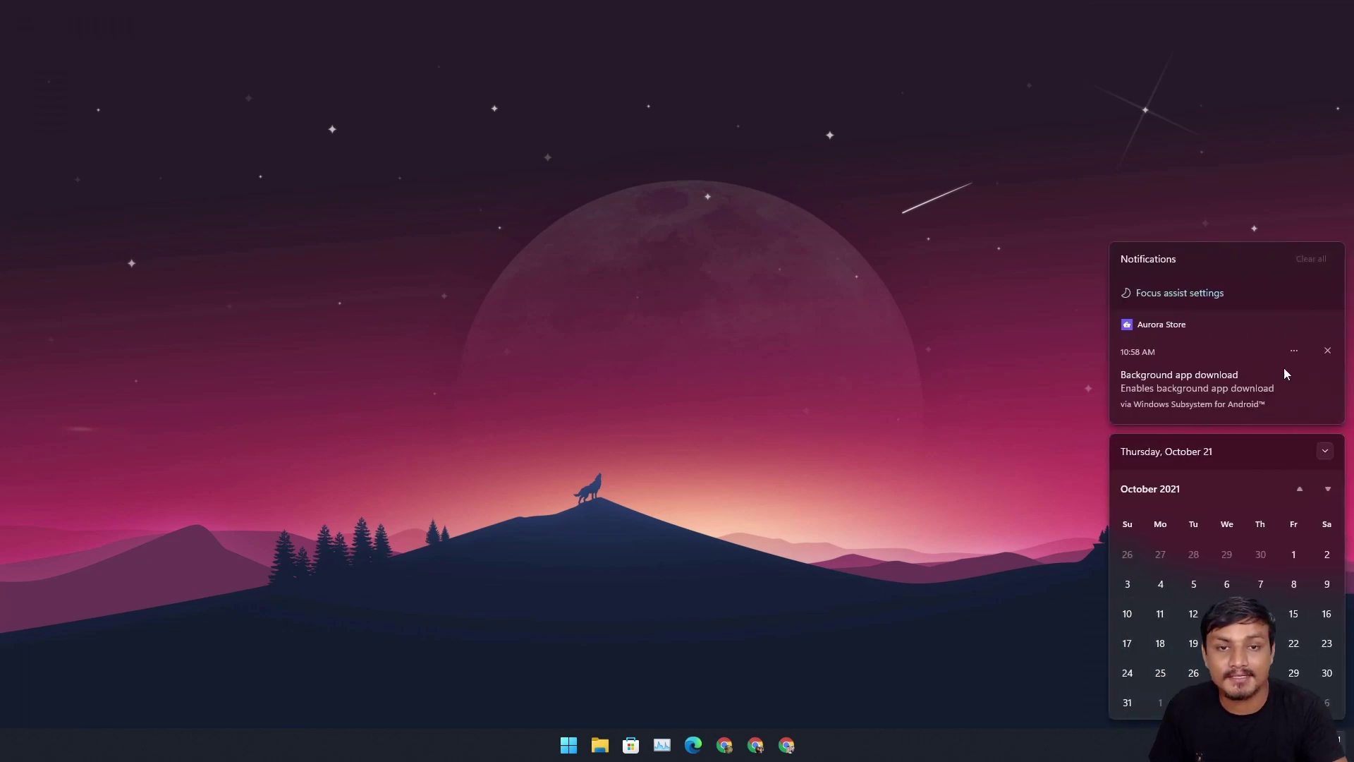
click(1315, 262)
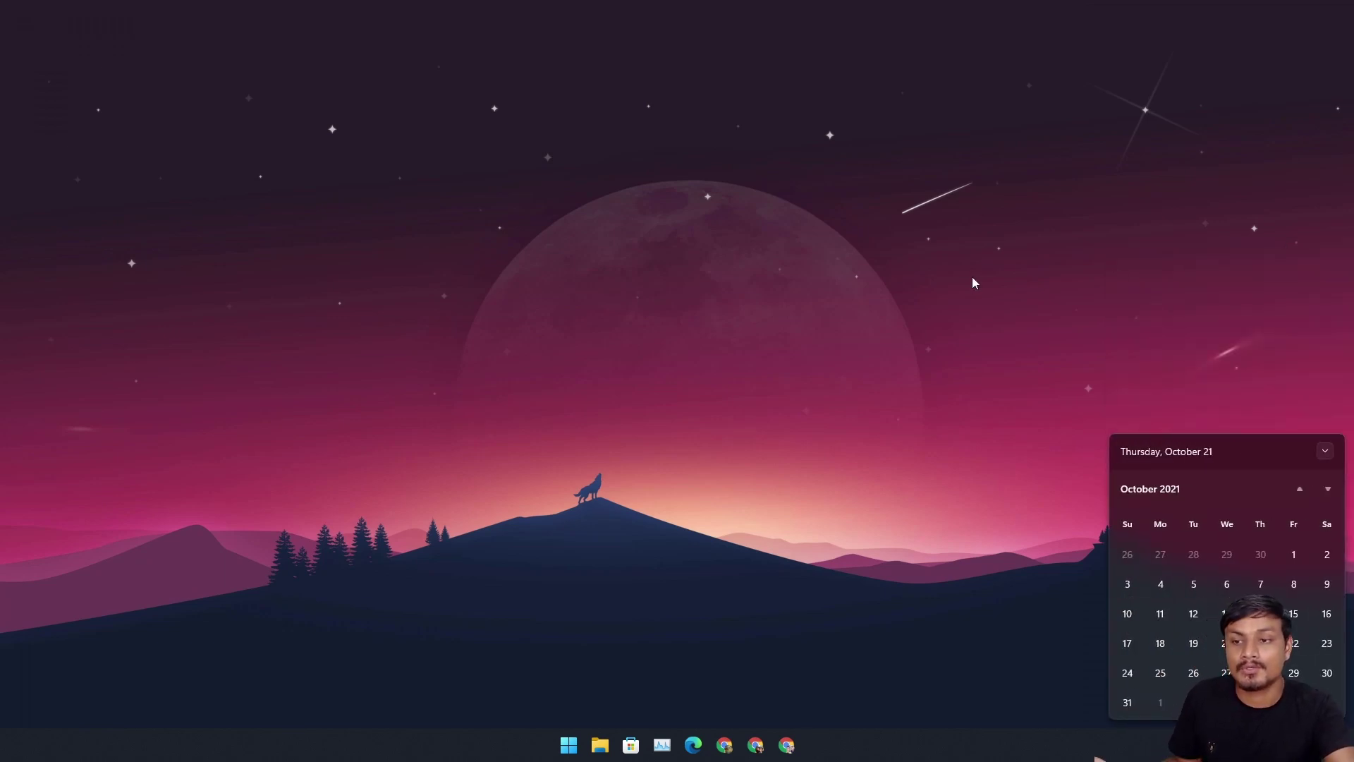
click(971, 277)
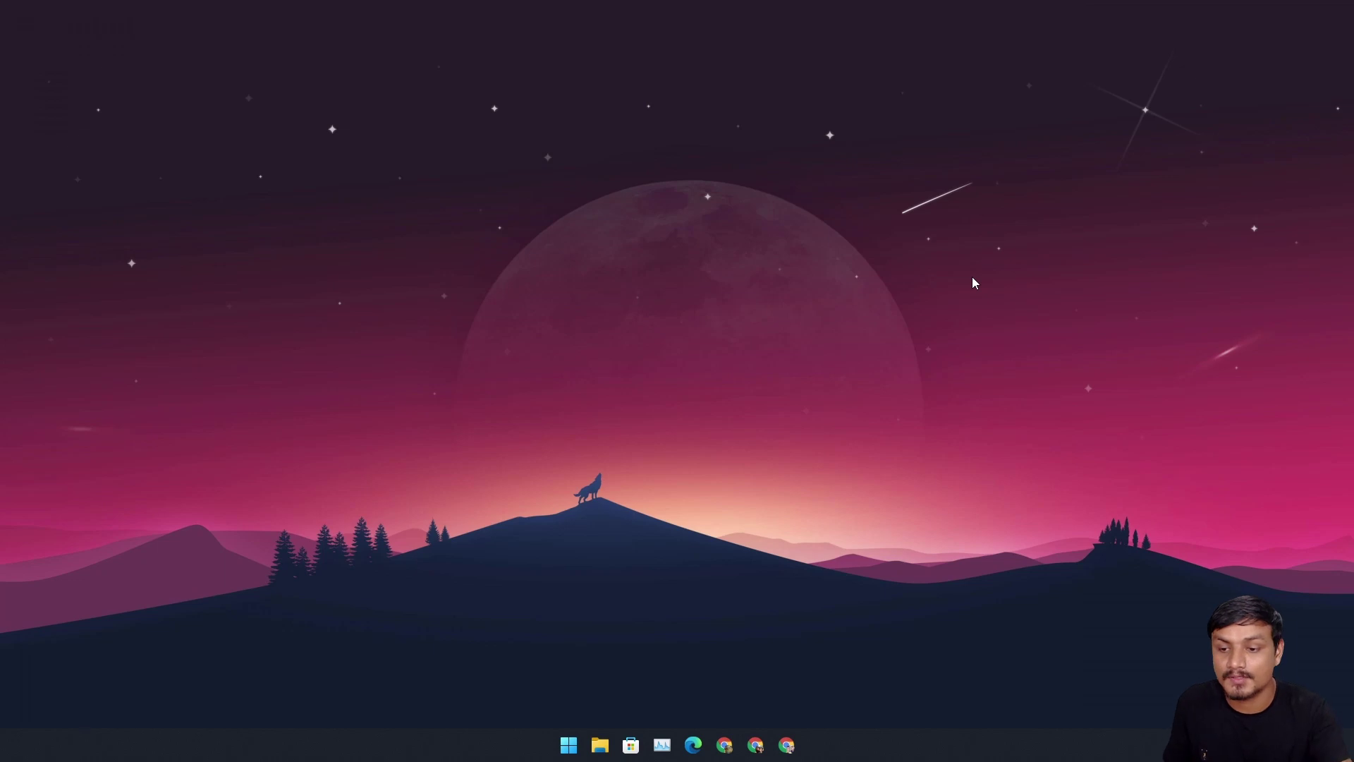
Bring up the Start menu listing the pinned and recently added apps.
click(570, 744)
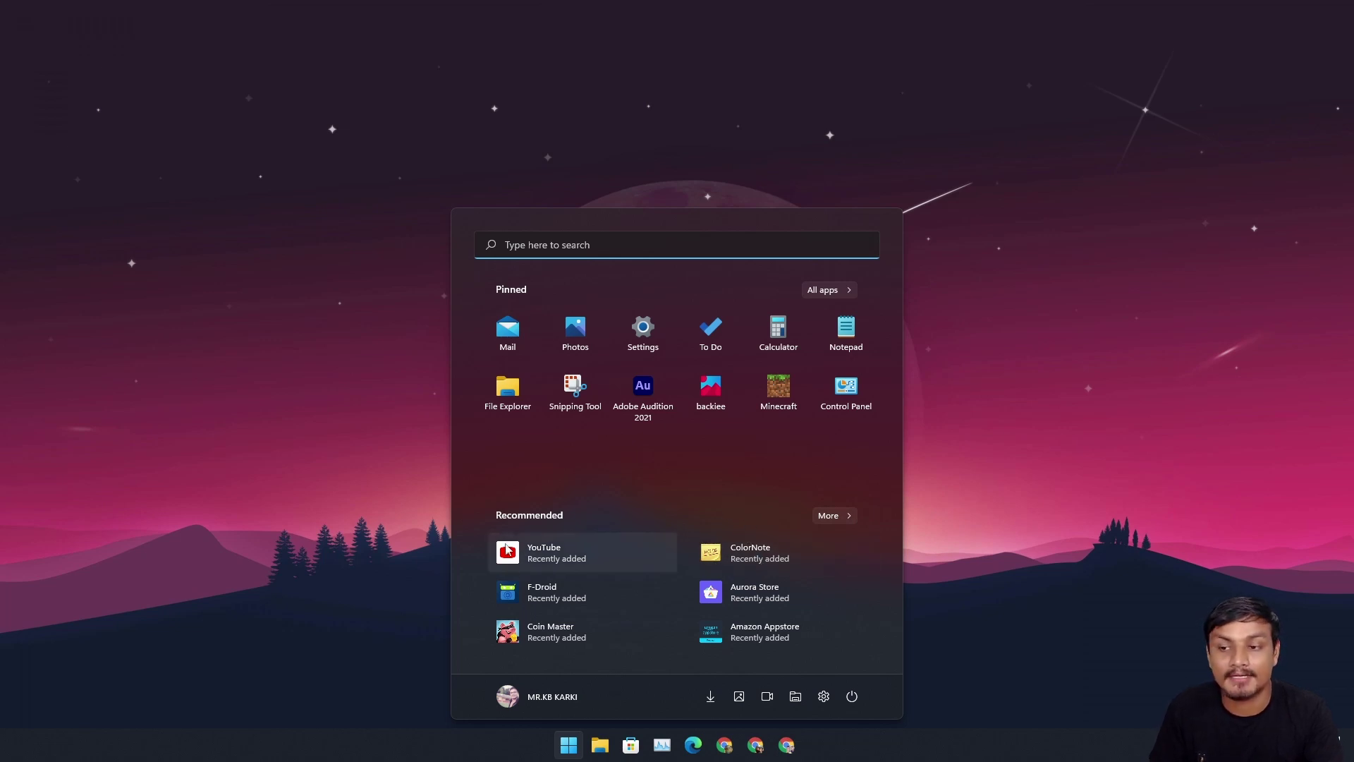
click(568, 557)
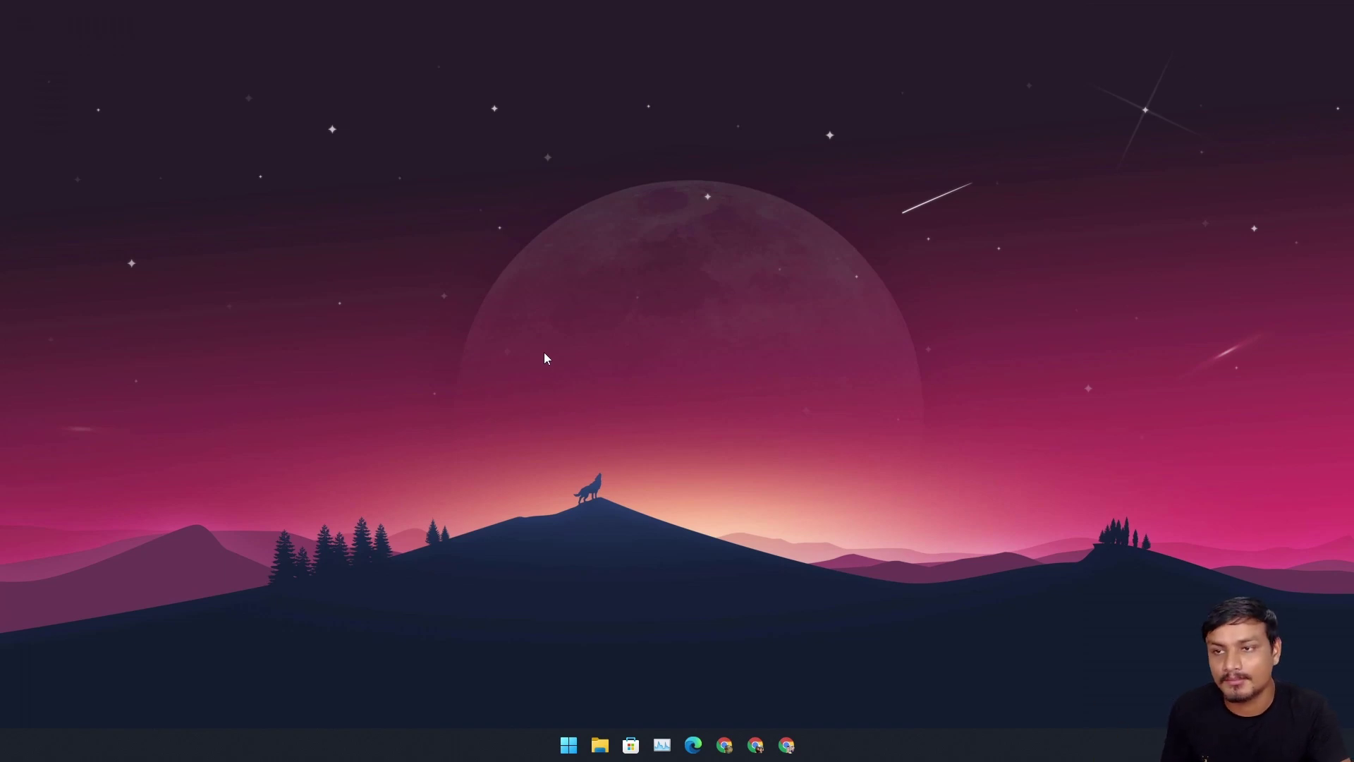
click(562, 751)
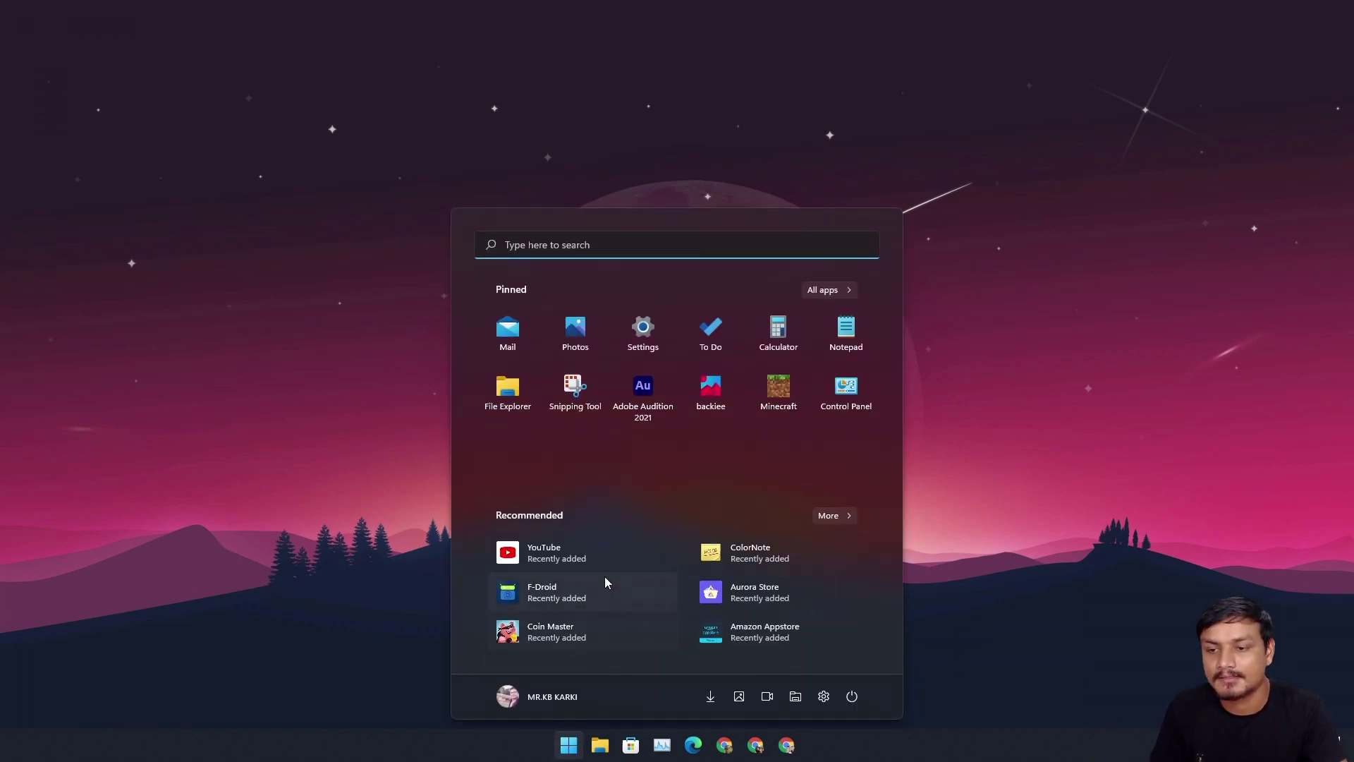
click(553, 557)
click(568, 748)
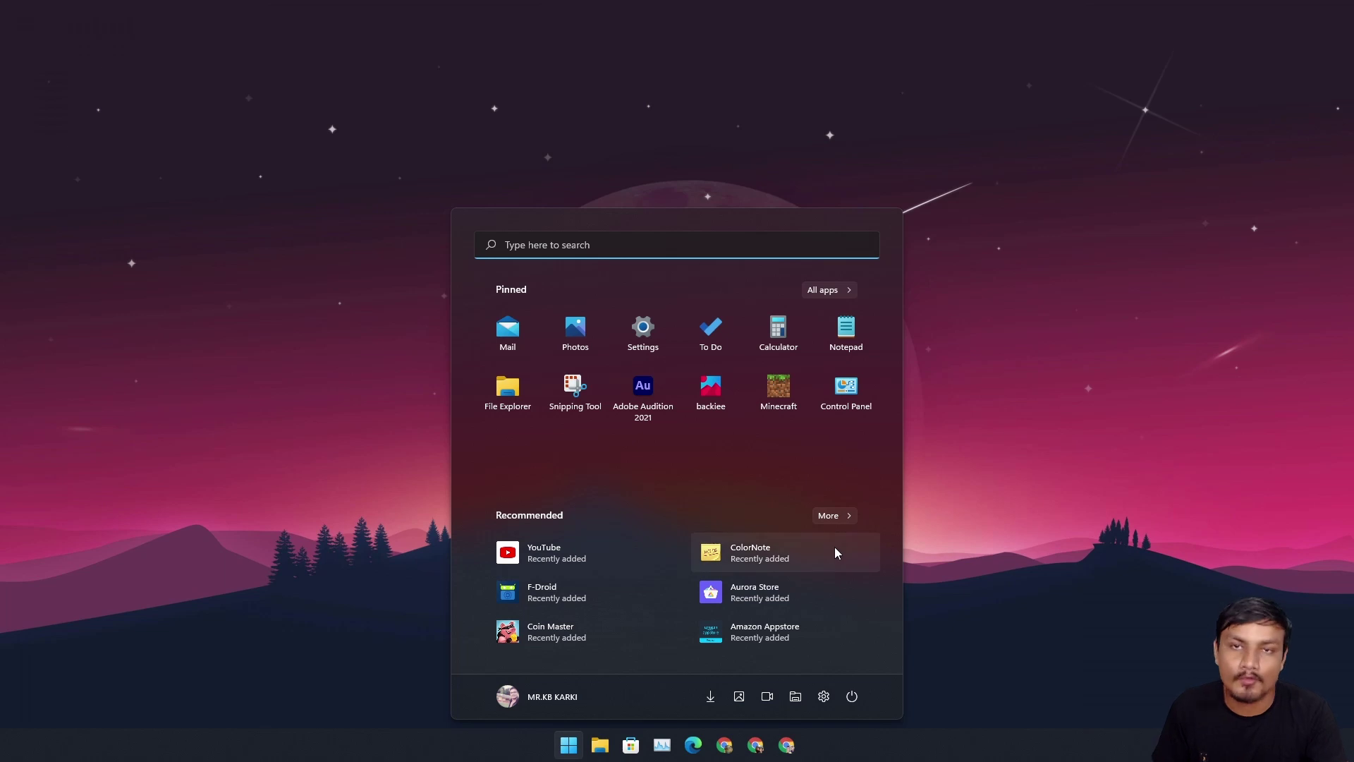
Open Windows Subsystem for Android Settings, restore it to a smaller window, and move it up-right.
click(784, 633)
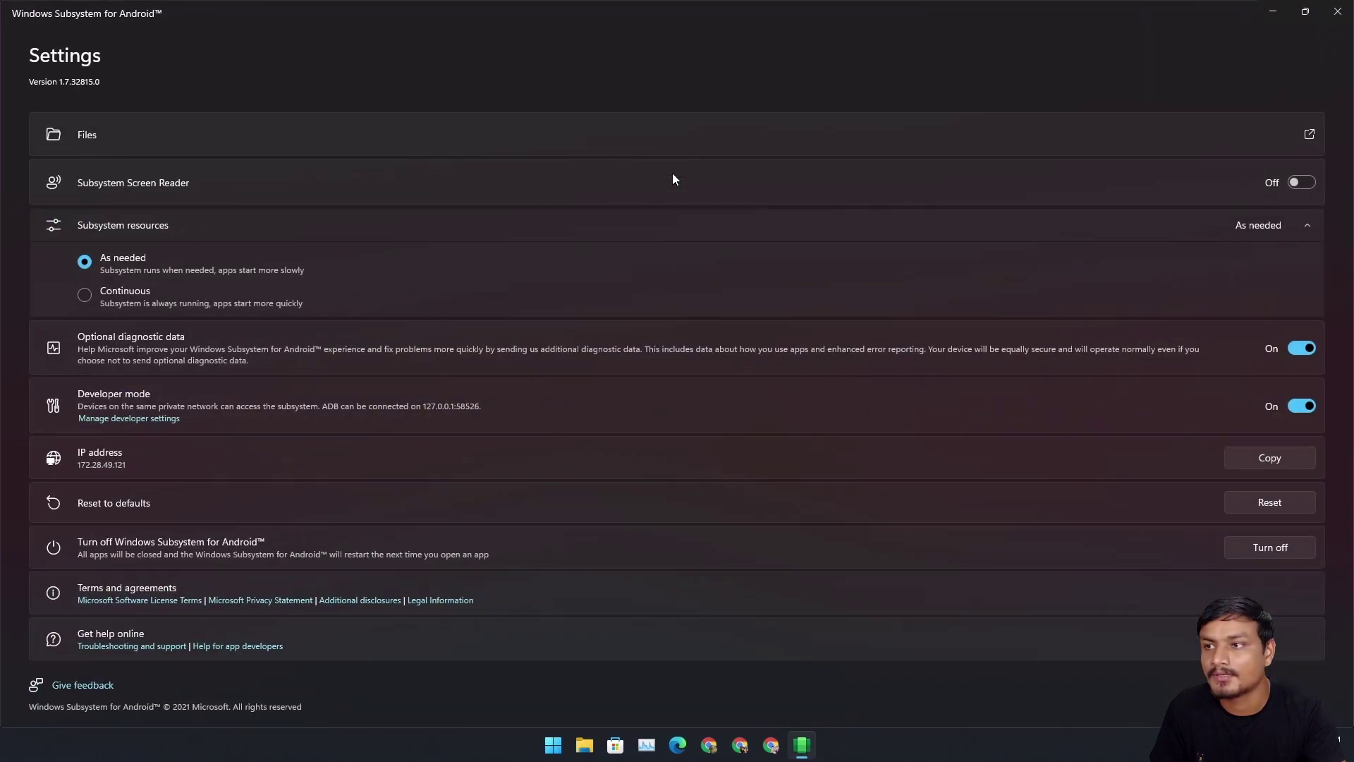
click(1305, 12)
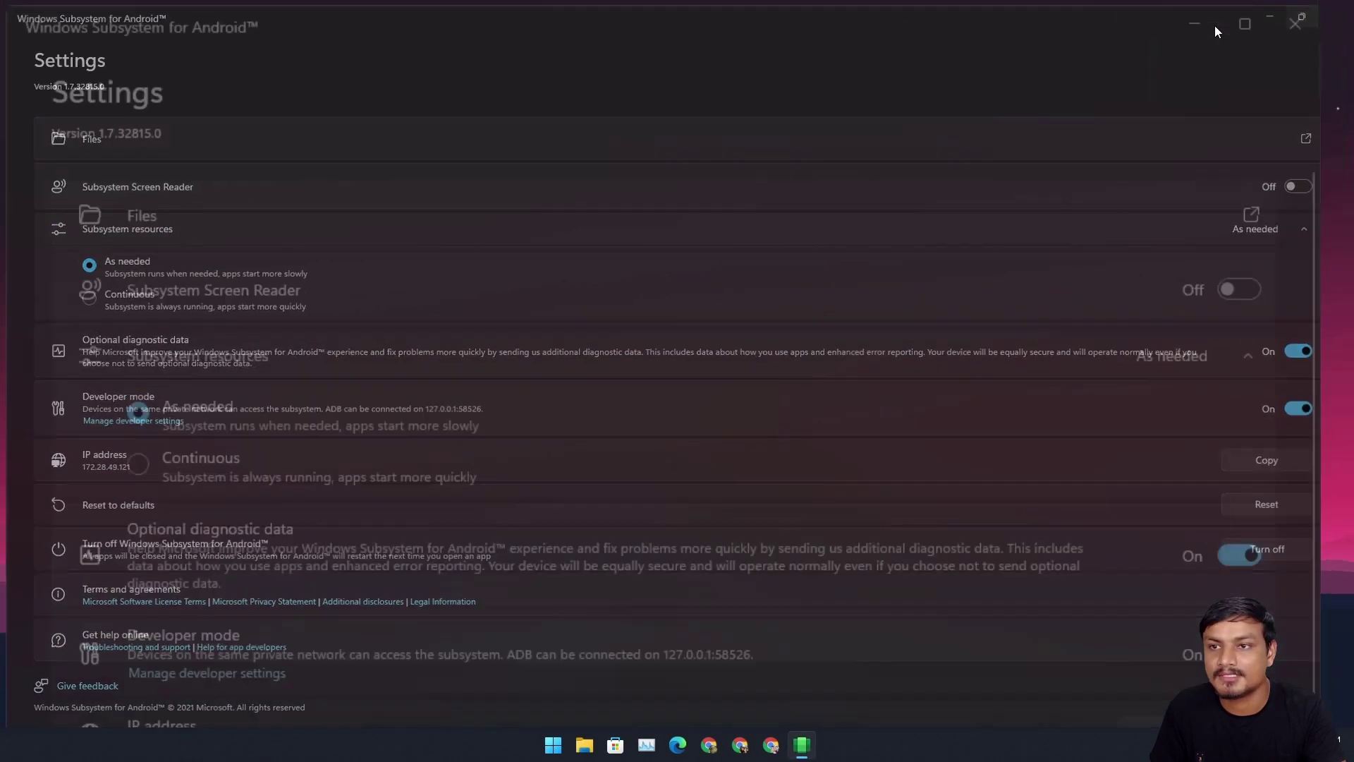
drag(582, 90, 609, 63)
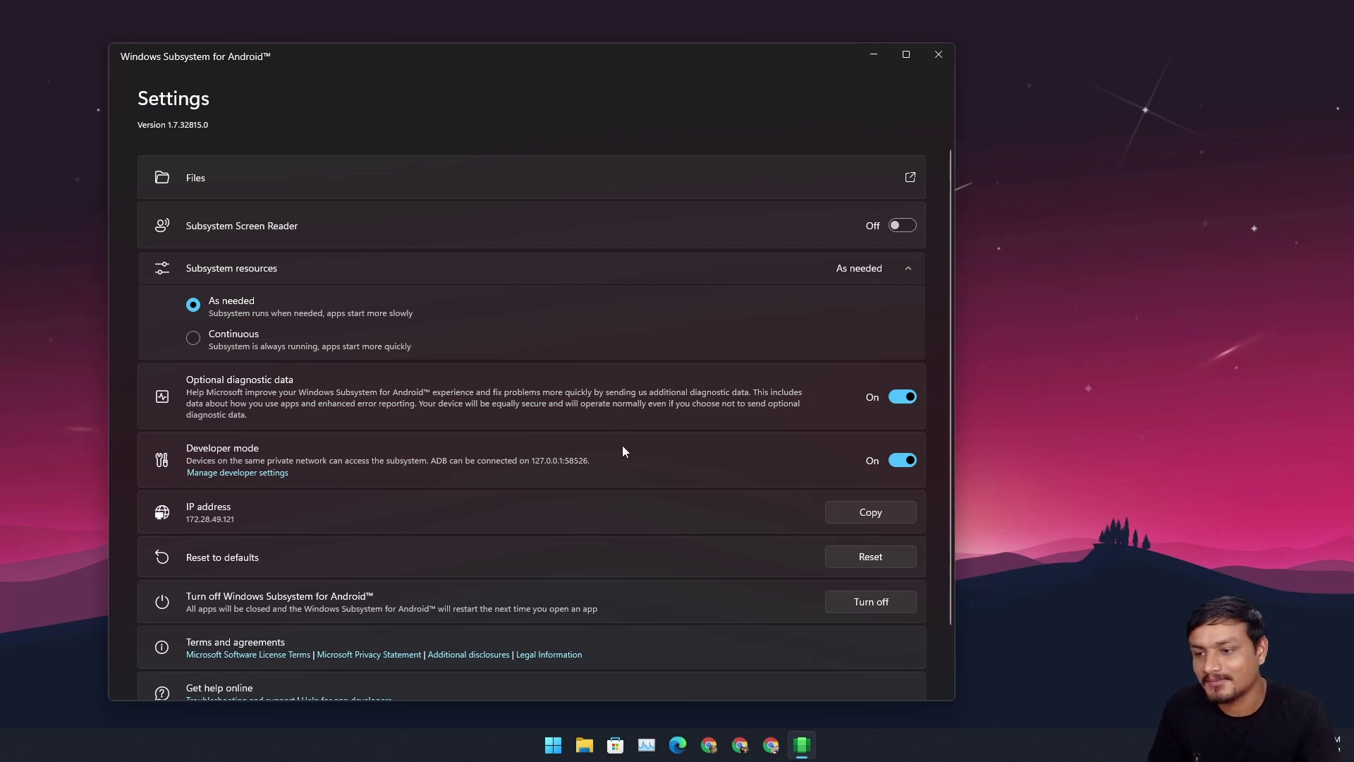
Review the subsystem settings: resources As needed, diagnostics, and Developer mode on.
scroll(624, 447, down, 2)
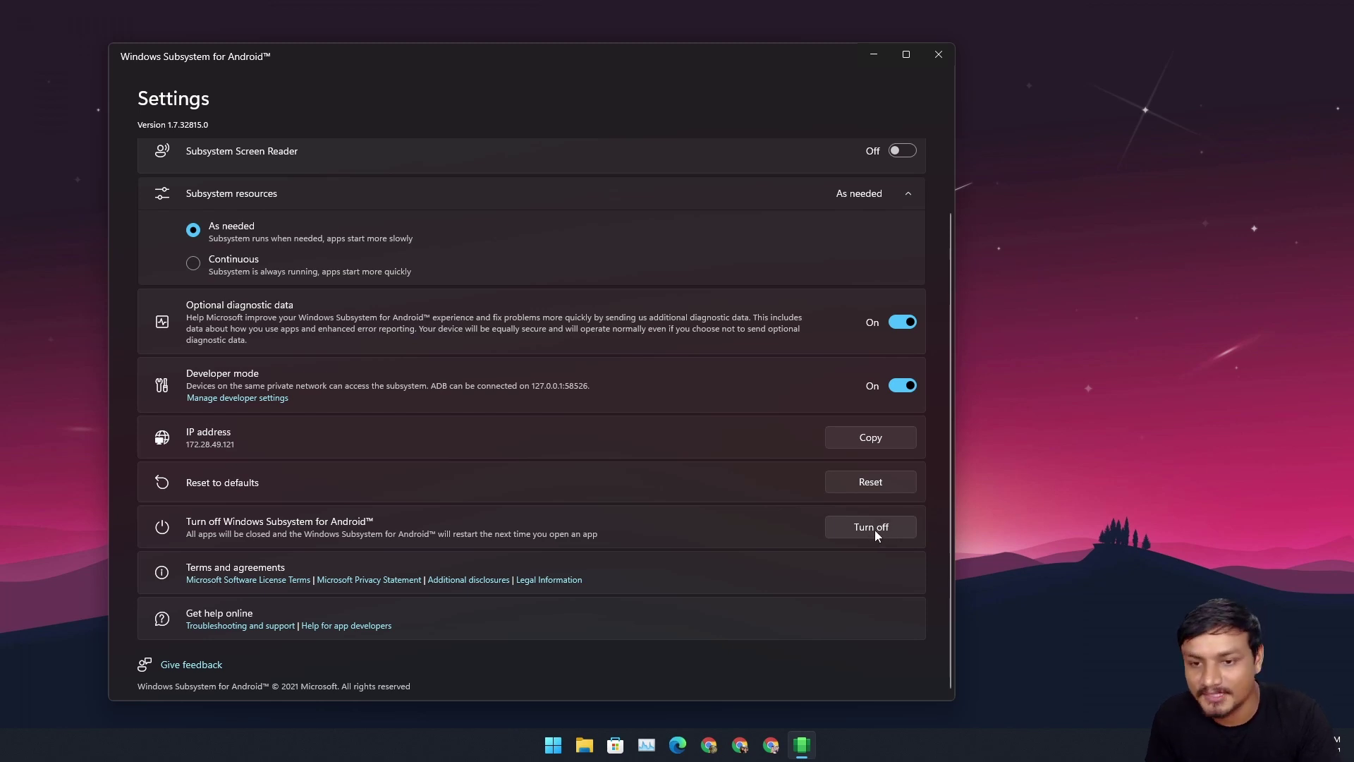
scroll(281, 435, up, 2)
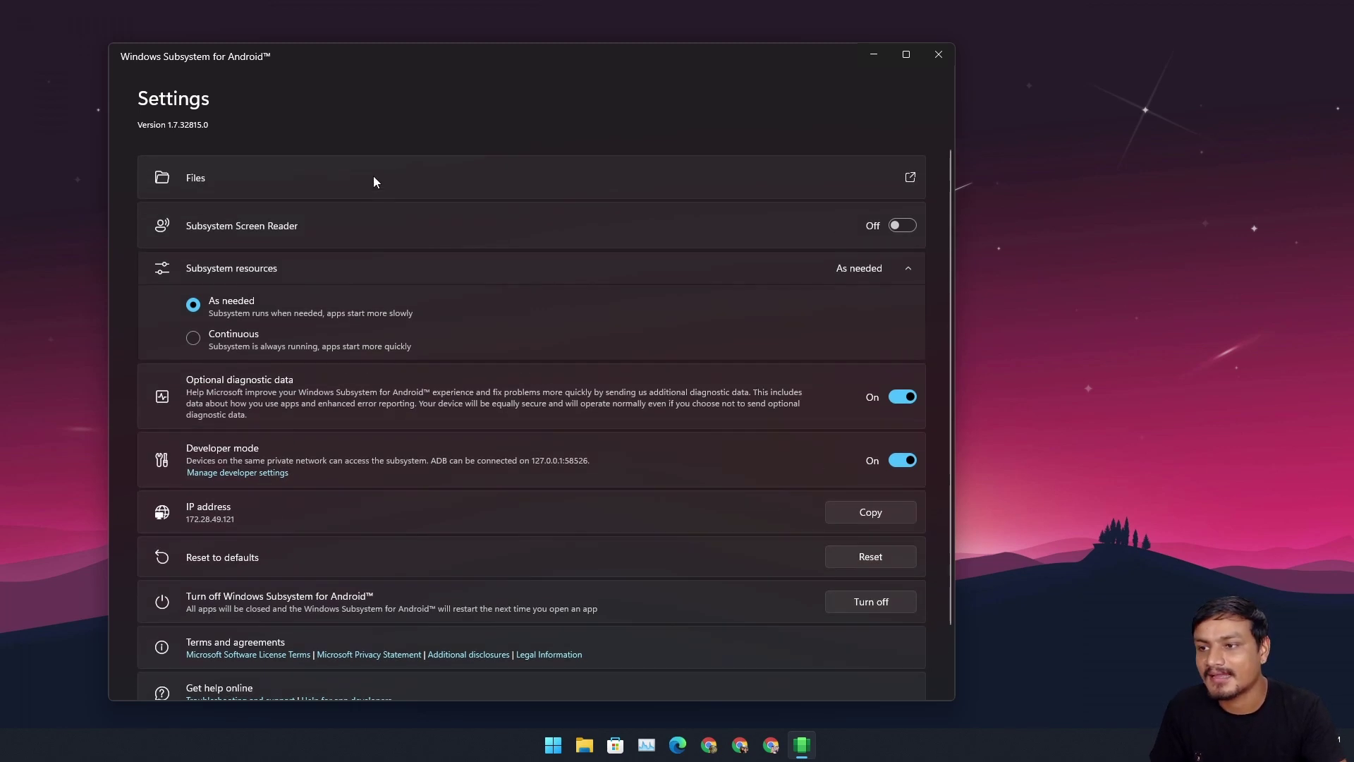
scroll(378, 282, down, 2)
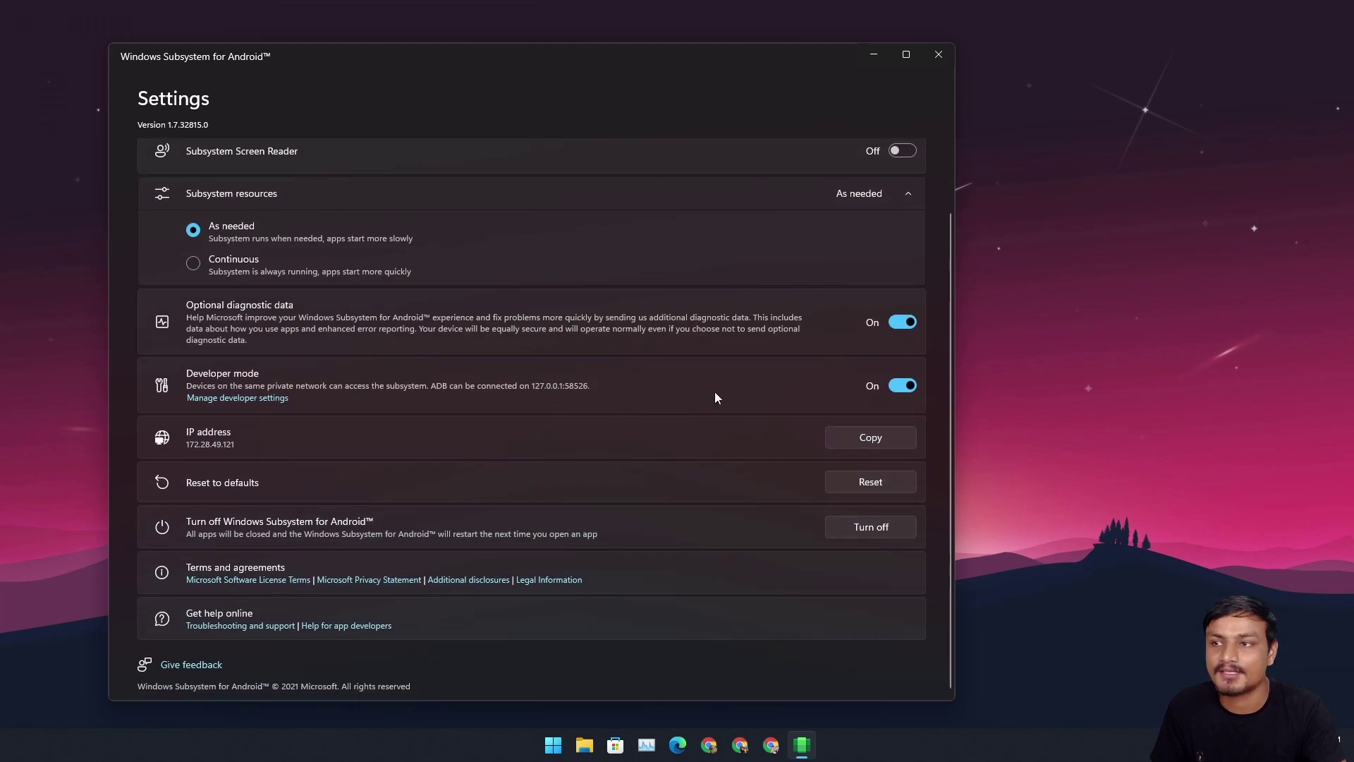
mouse_move(909, 61)
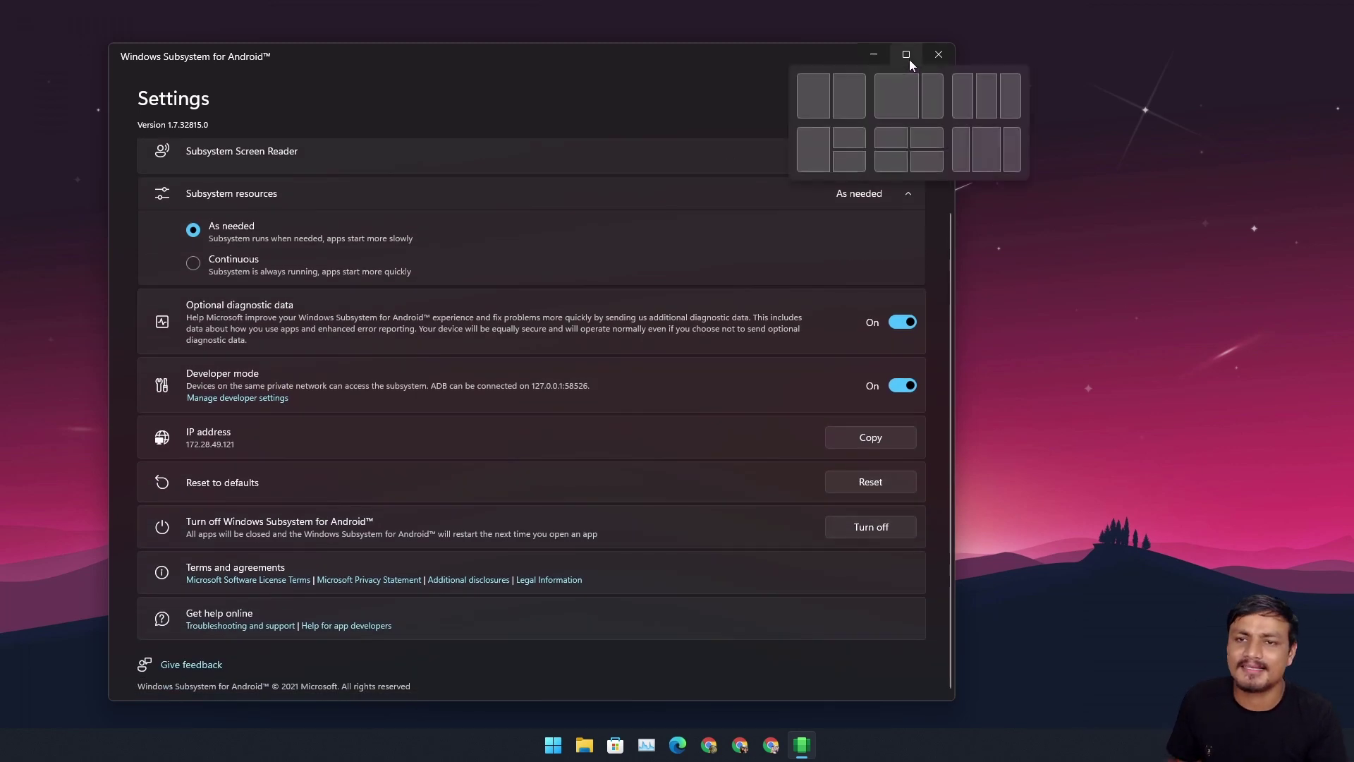